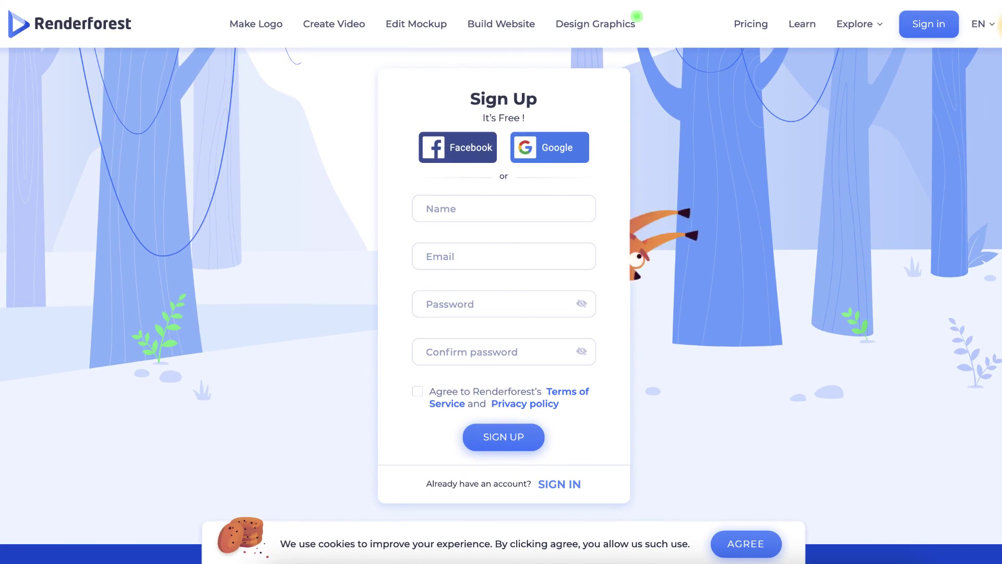
Switch the site language to Français, then recheck the language list without changing it.
click(982, 24)
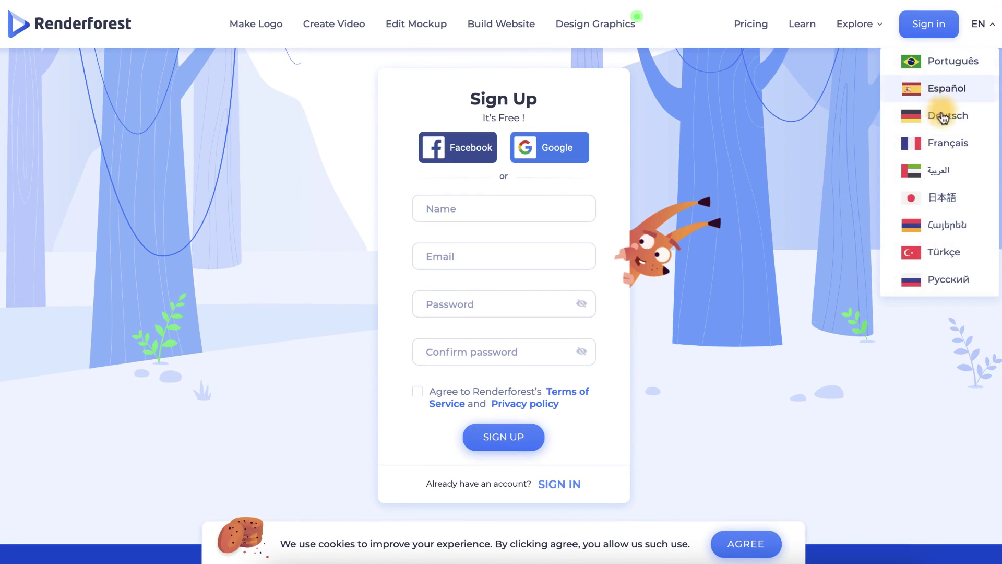
click(938, 143)
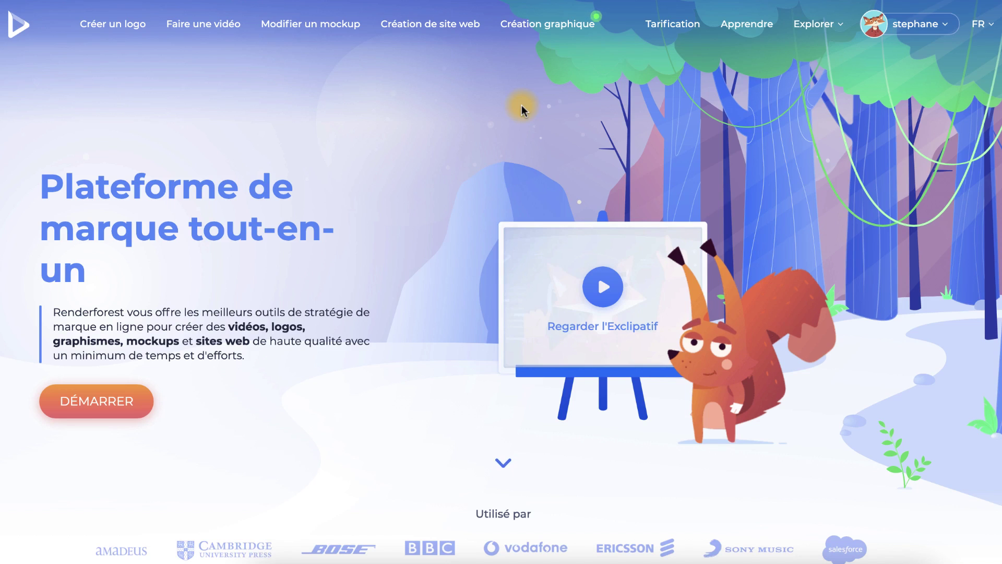
click(981, 25)
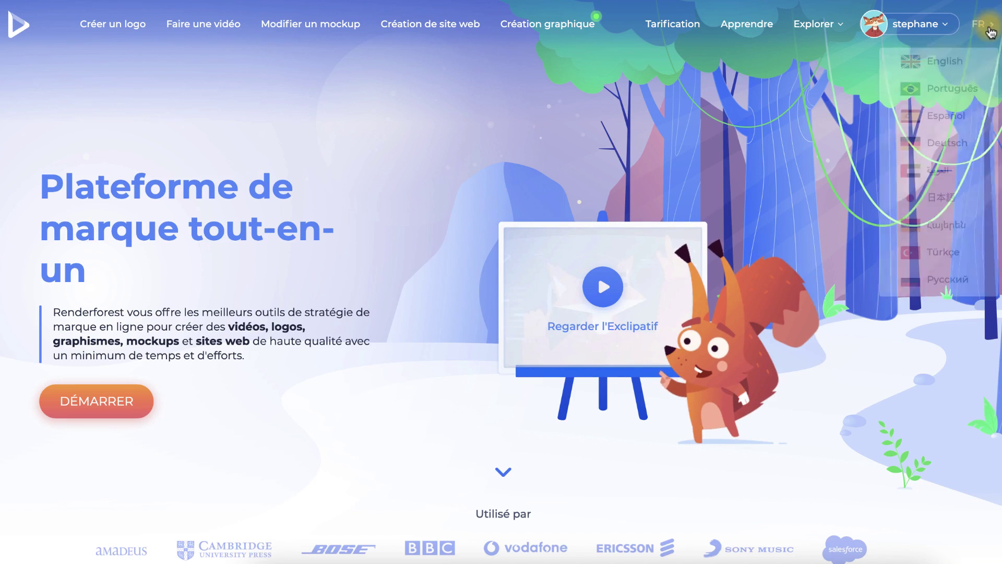
click(212, 71)
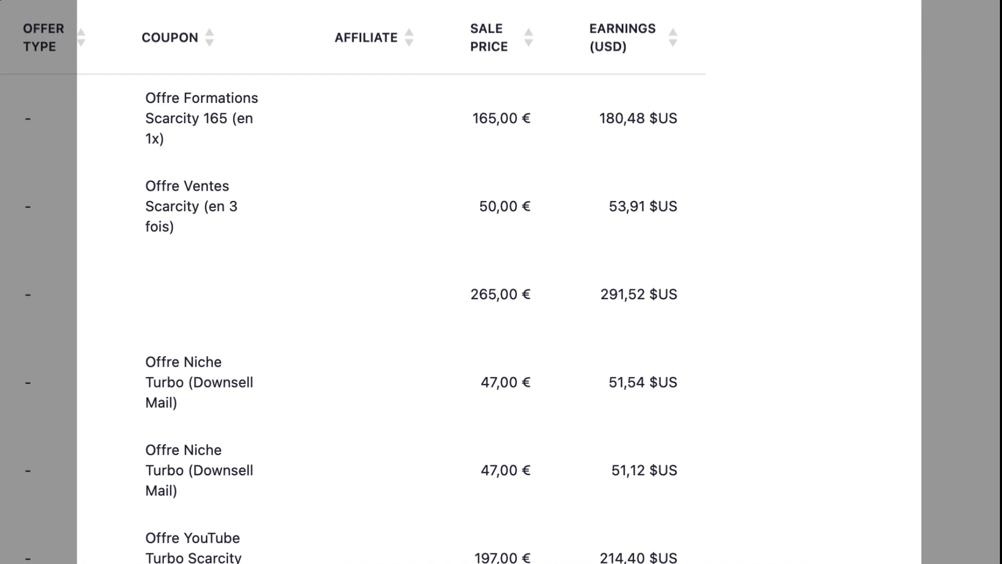
Scroll down through the AI logo-maker landing page.
scroll(344, 313, down, 3)
scroll(344, 314, down, 15)
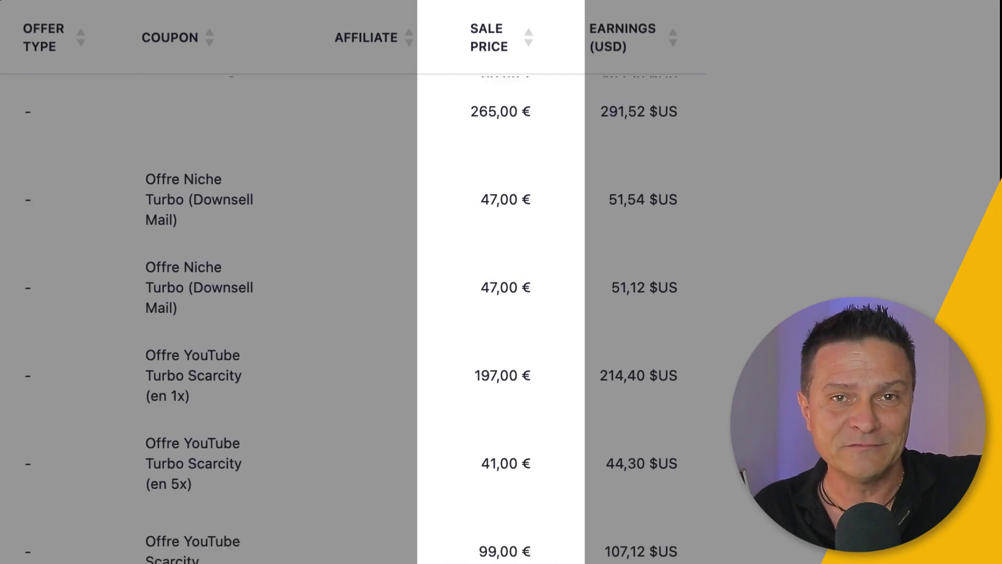
scroll(345, 313, down, 10)
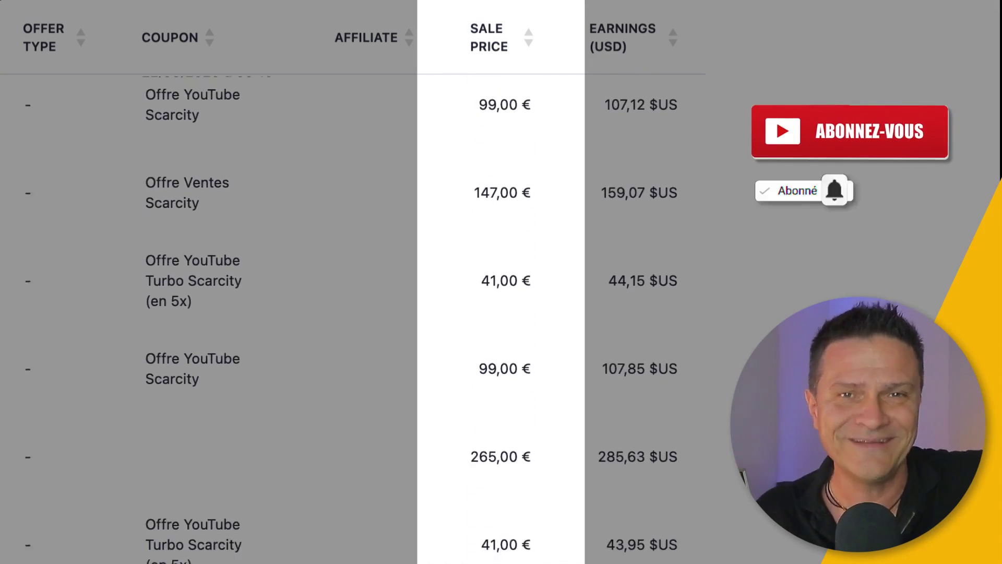
scroll(345, 313, down, 3)
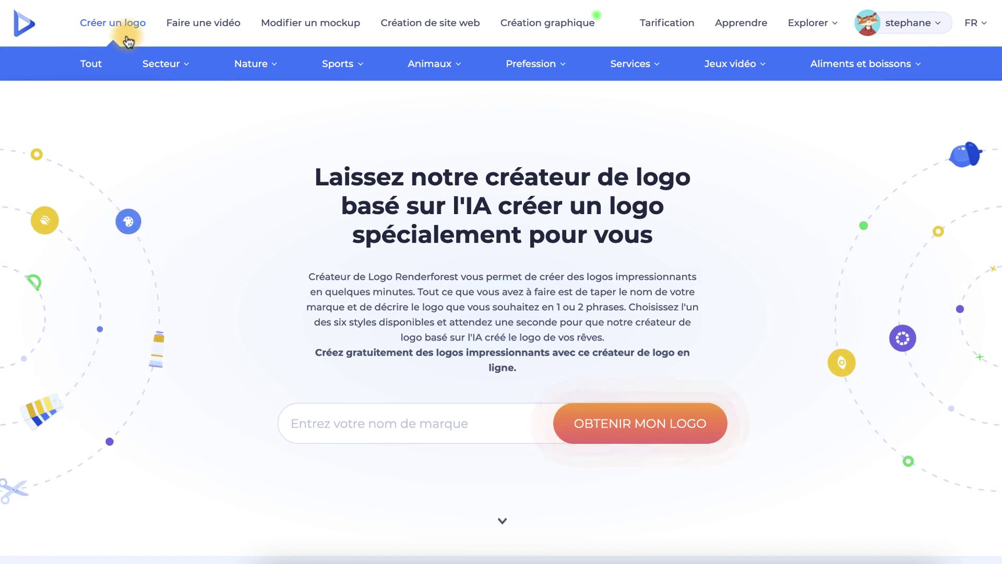
Open the Sports > Football logo templates and browse the grid, returning to the top.
mouse_move(180, 64)
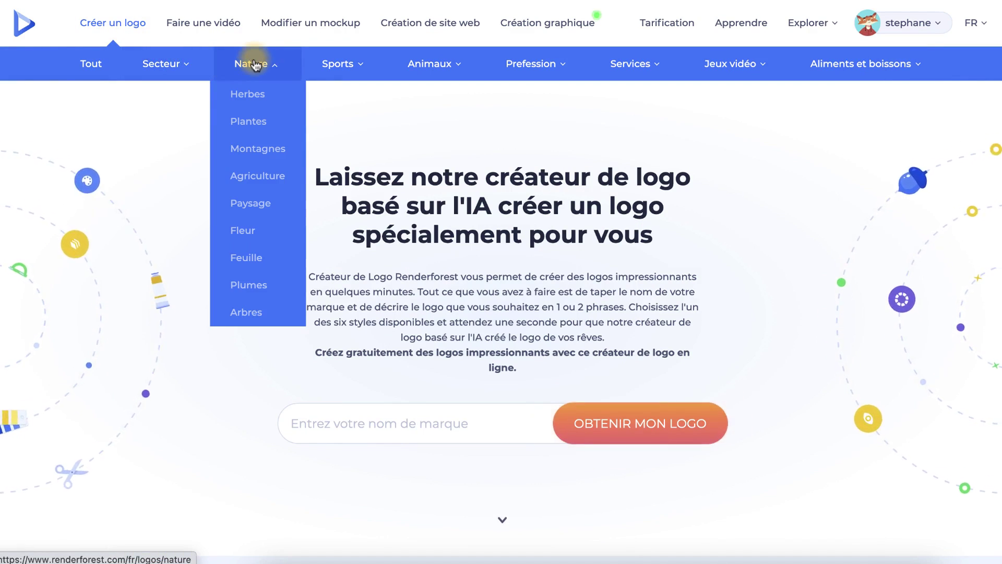
mouse_move(330, 67)
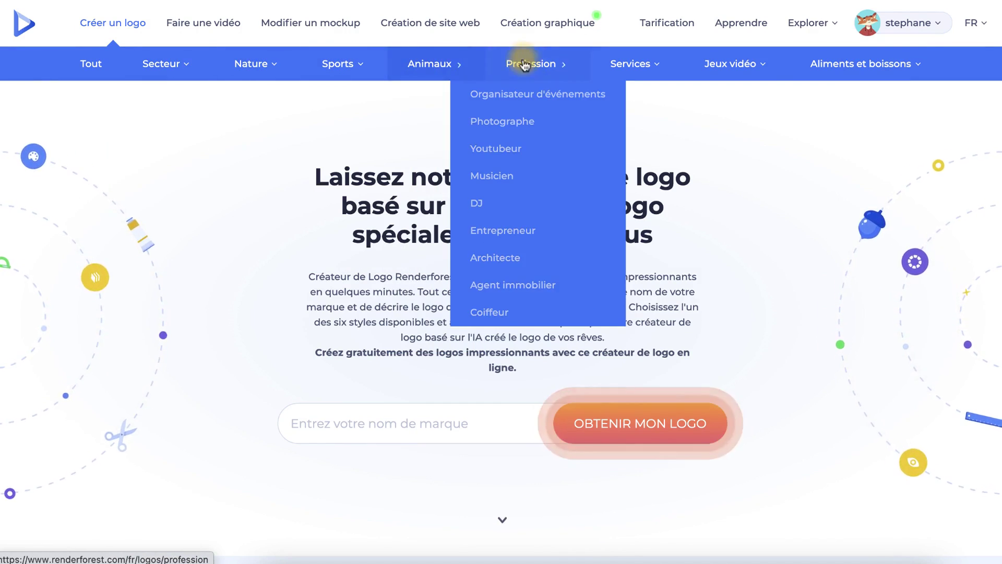
mouse_move(718, 72)
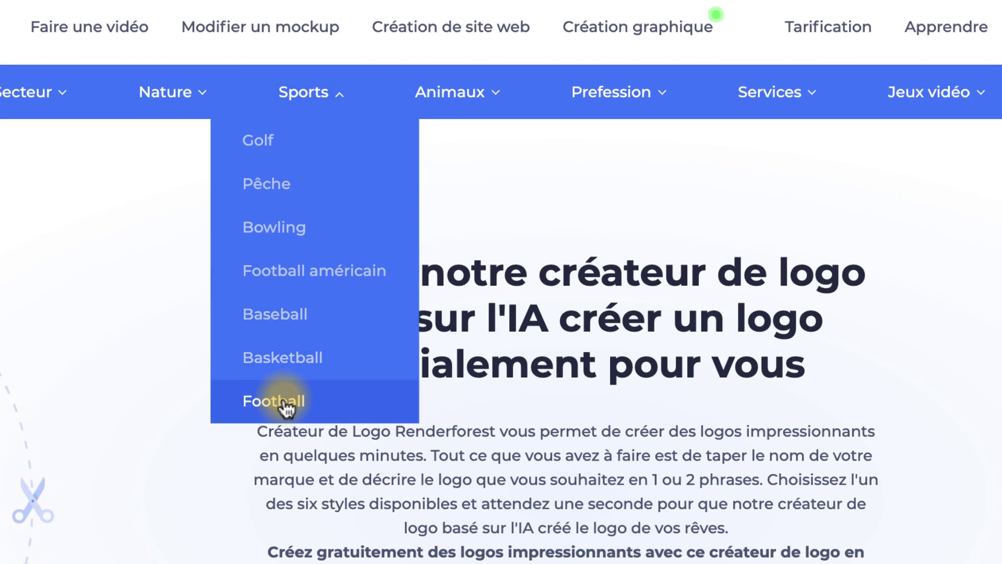
click(286, 407)
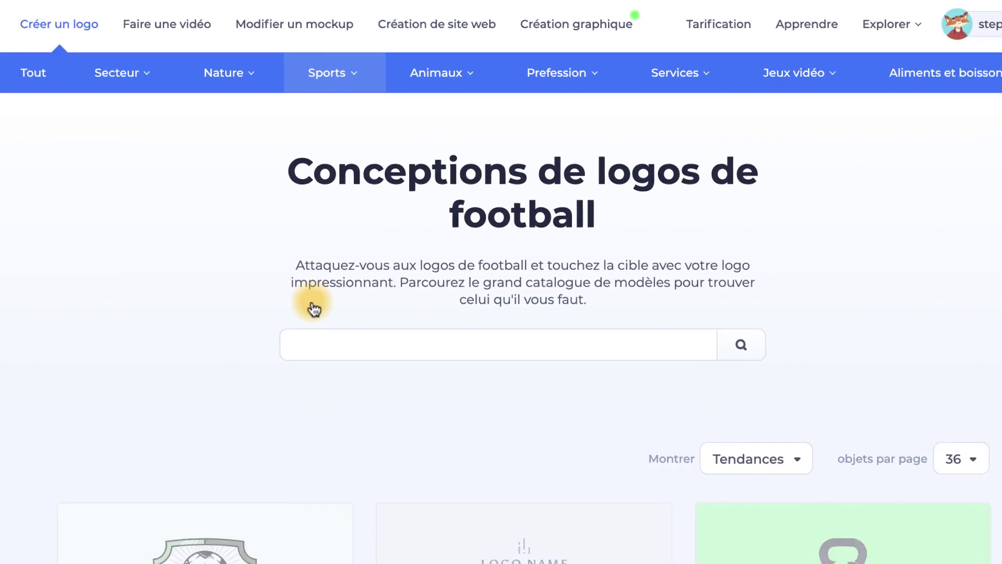
scroll(388, 342, down, 7)
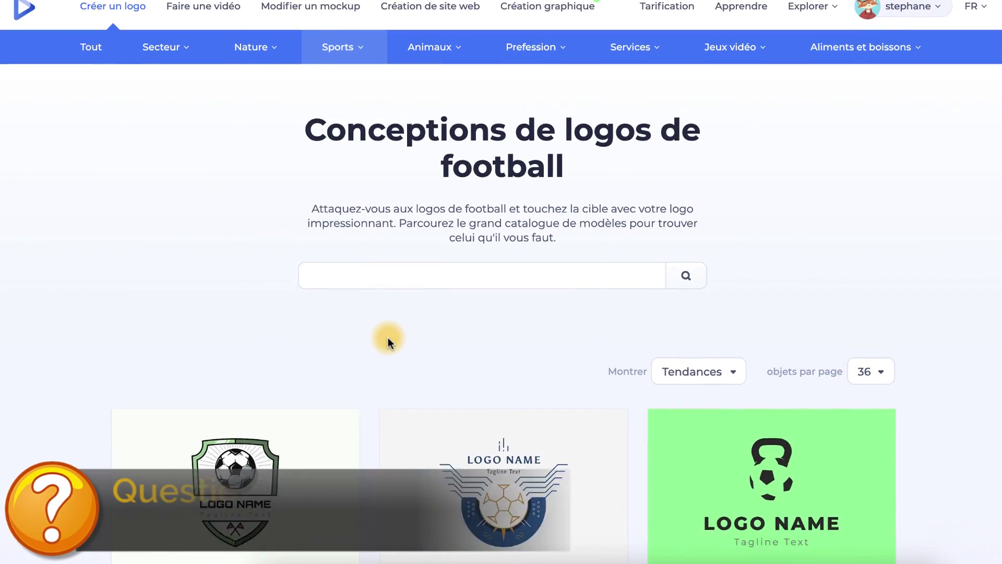
scroll(388, 341, down, 4)
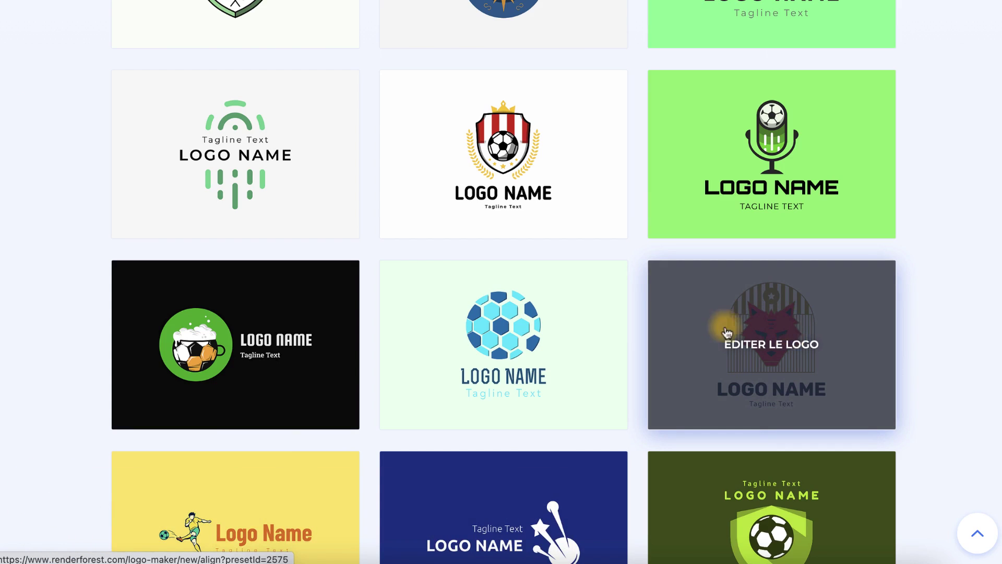
scroll(936, 298, down, 6)
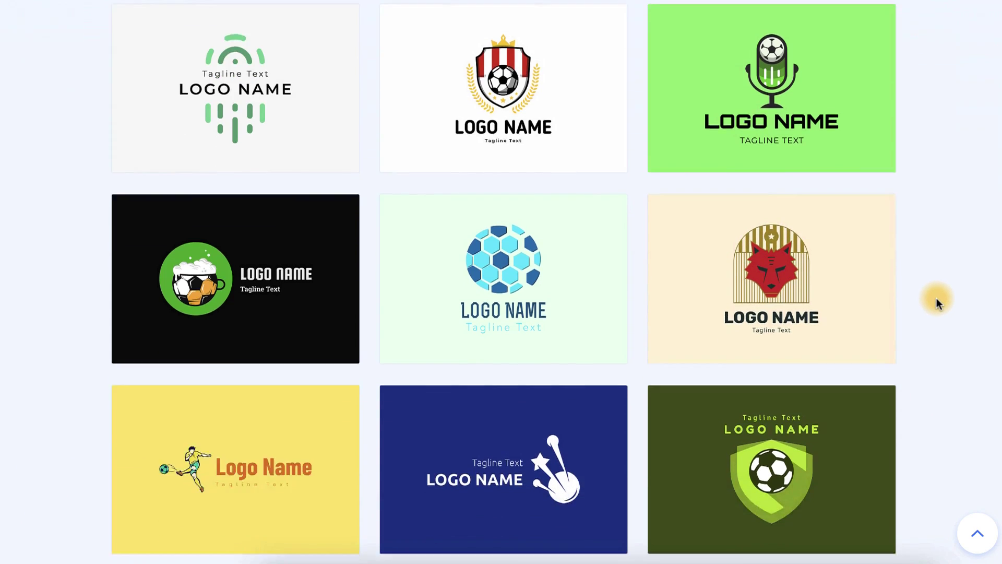
scroll(936, 298, up, 14)
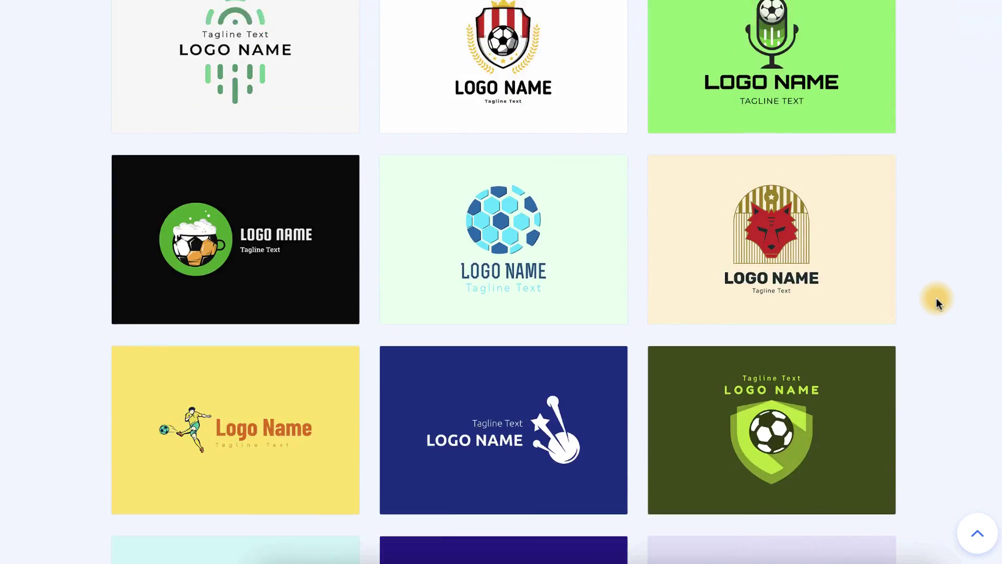
scroll(935, 297, up, 5)
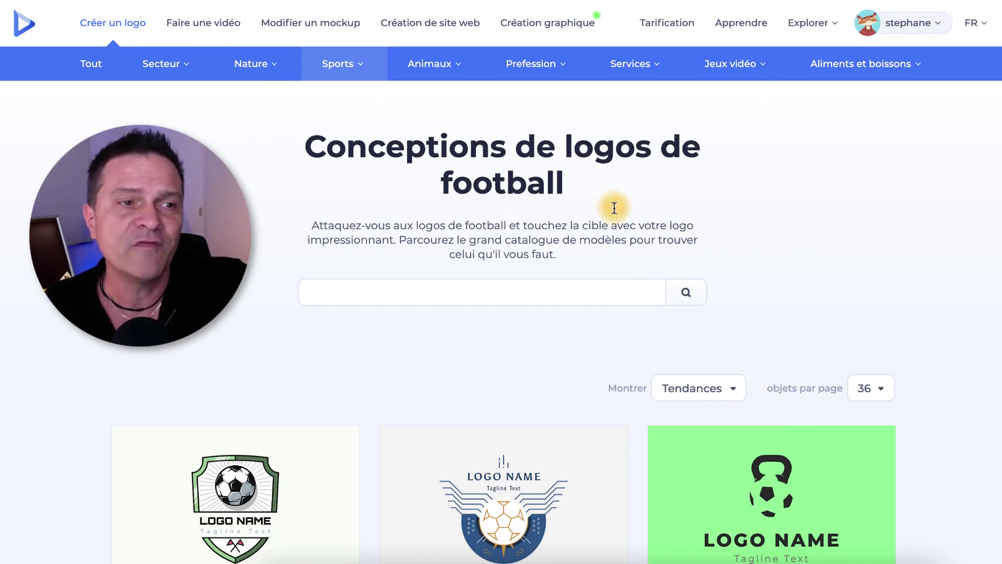
Paste the company name as the brand name on the AI logo maker and submit it.
click(111, 26)
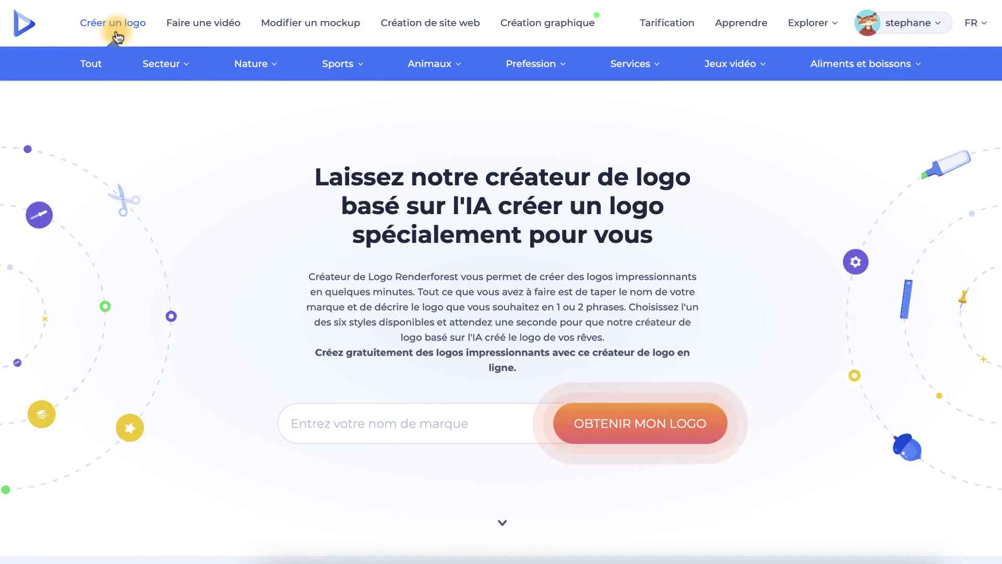
drag(466, 207, 488, 207)
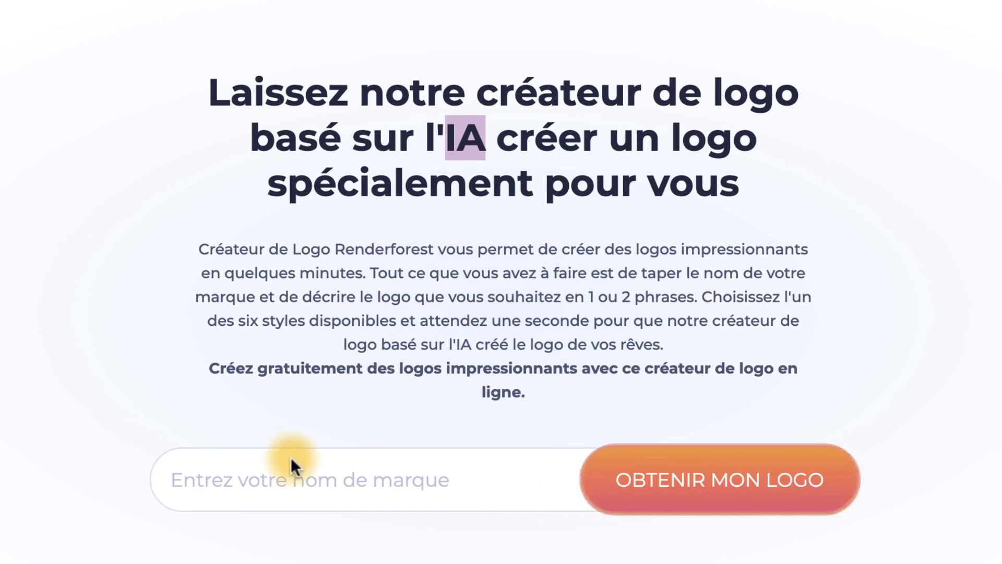
click(198, 489)
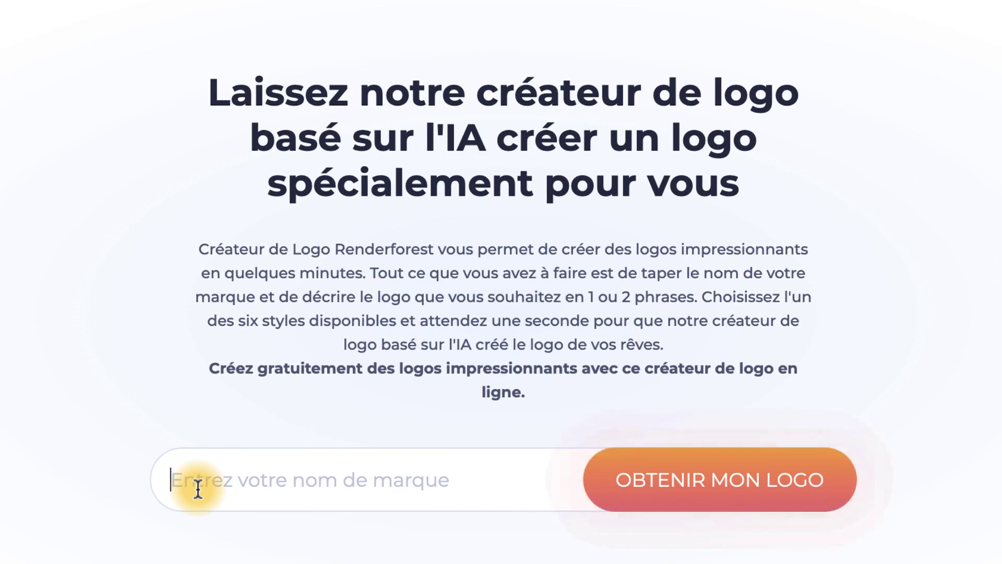
key(ctrl+a)
click(485, 549)
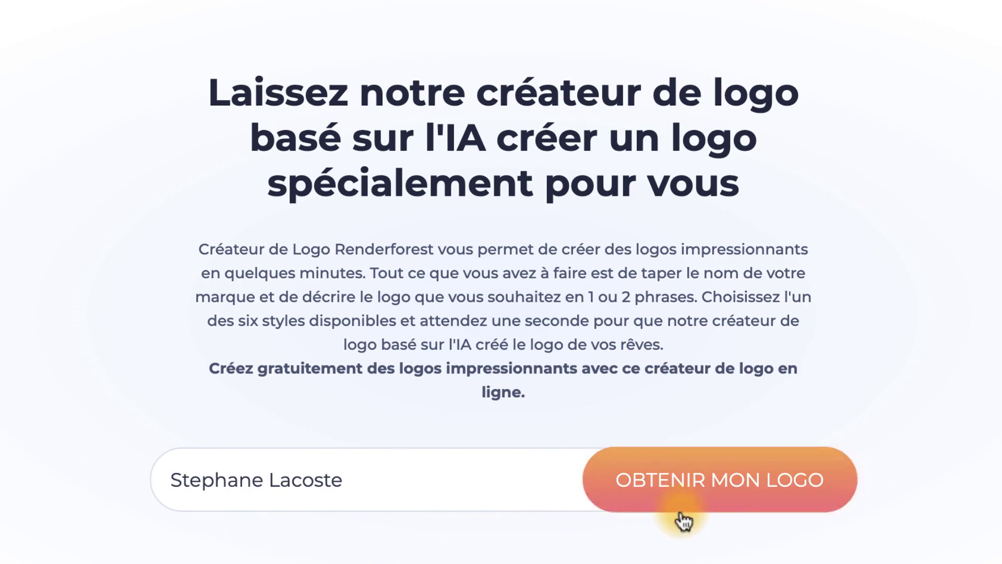
click(732, 499)
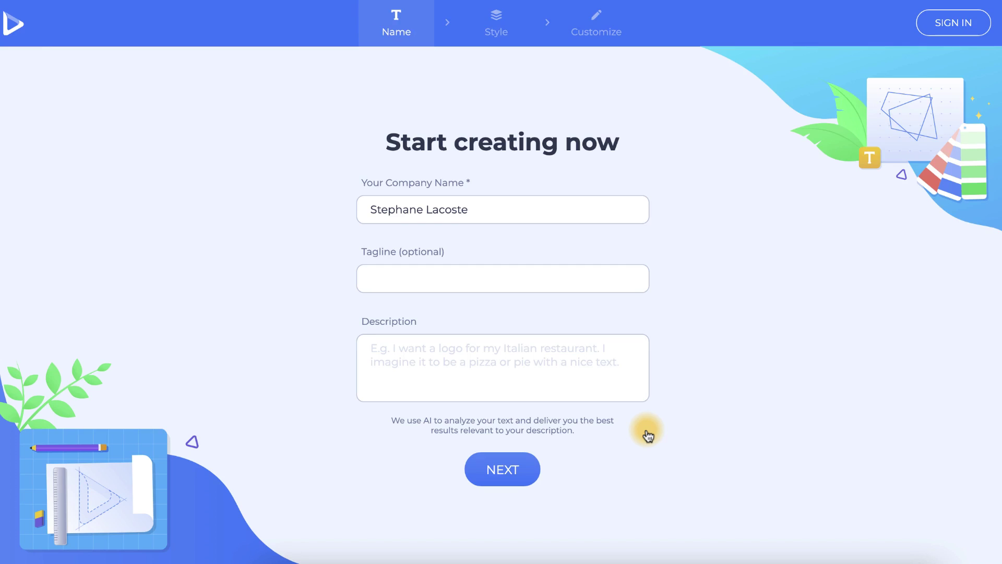
Translate the brief form into French, enter slogan 'Business de FormActions', and submit.
click(379, 277)
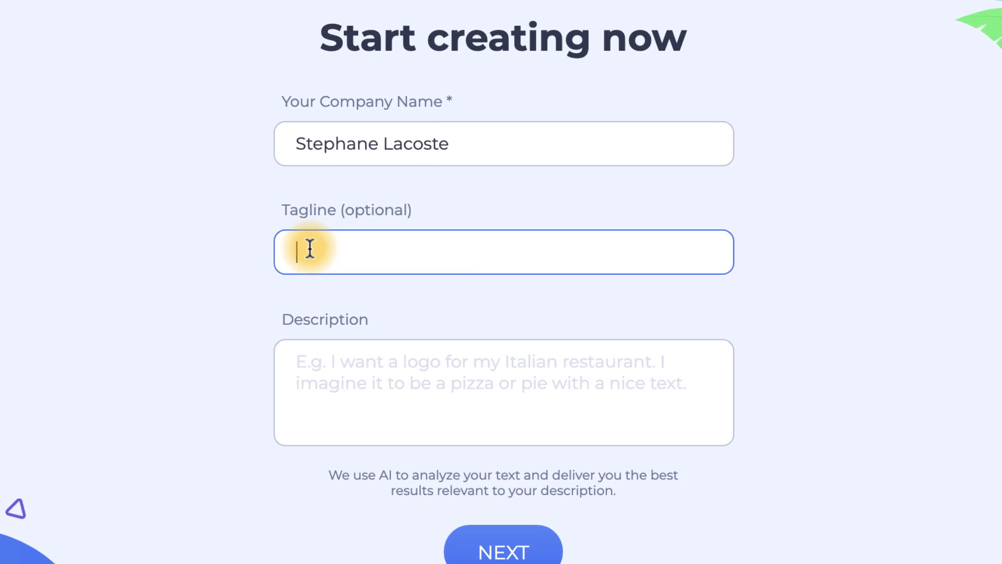
right_click(750, 162)
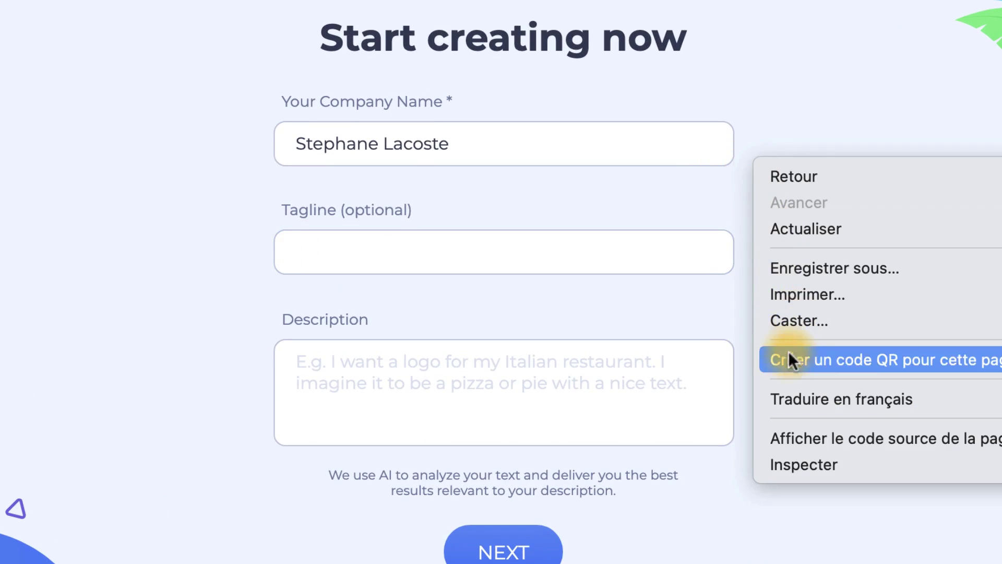
click(786, 396)
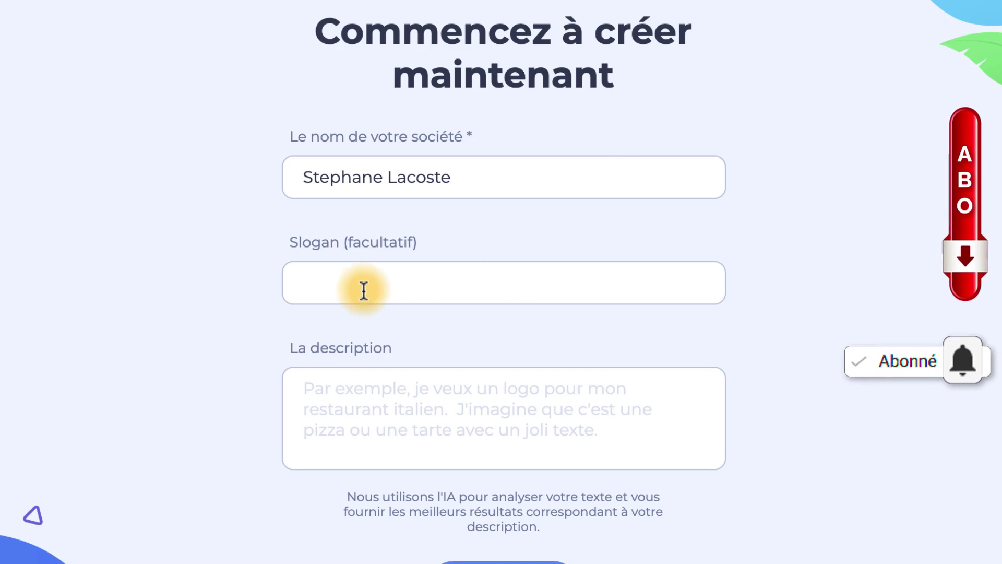
click(355, 255)
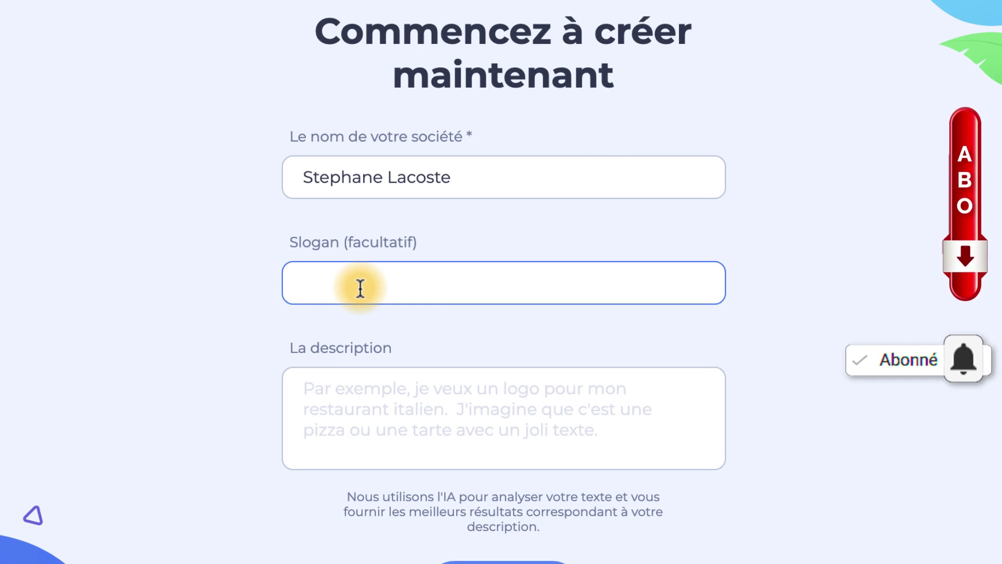
text(Business de FormActions)
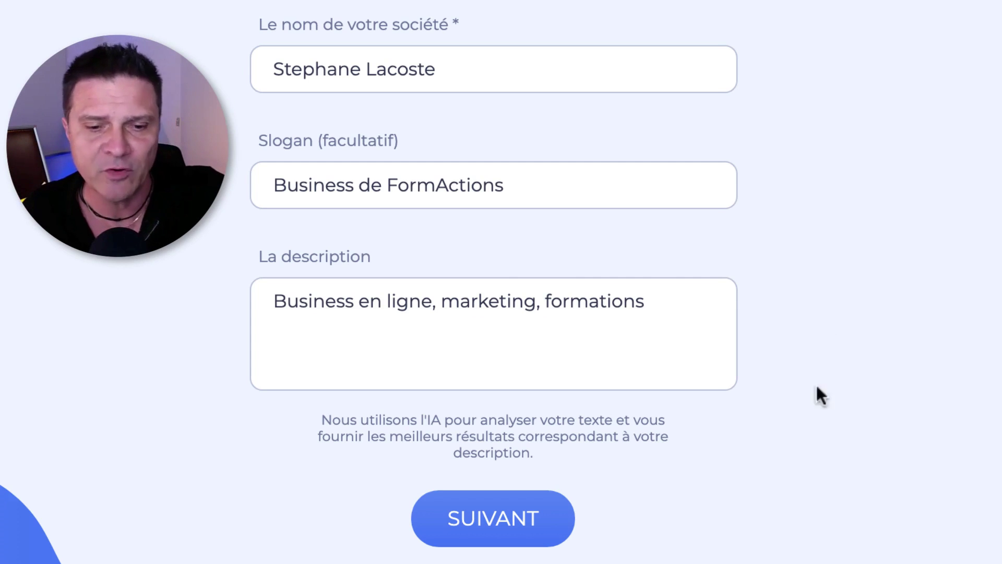
click(498, 522)
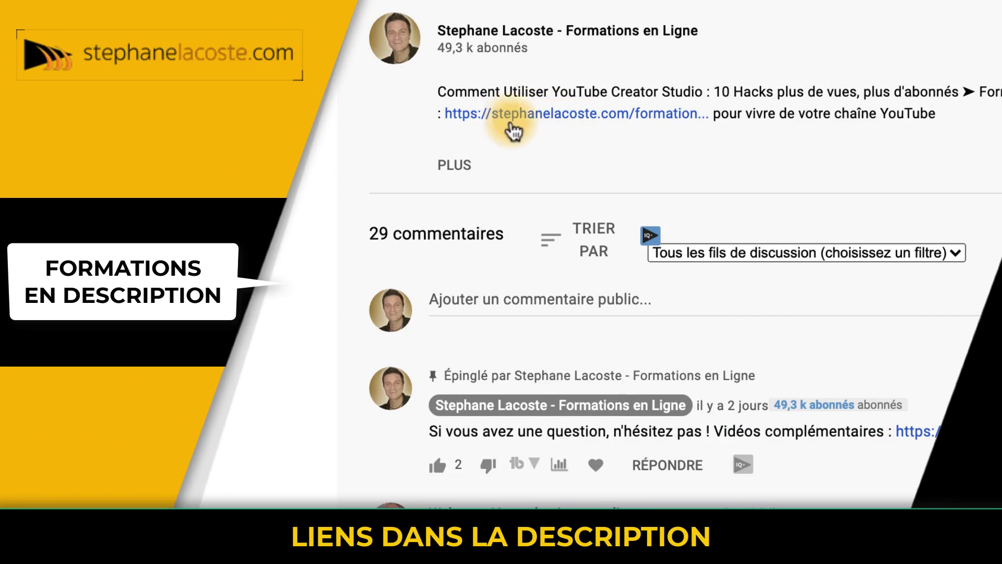
Expand the YouTube video description and select the free-courses list heading.
click(454, 166)
scroll(454, 177, down, 7)
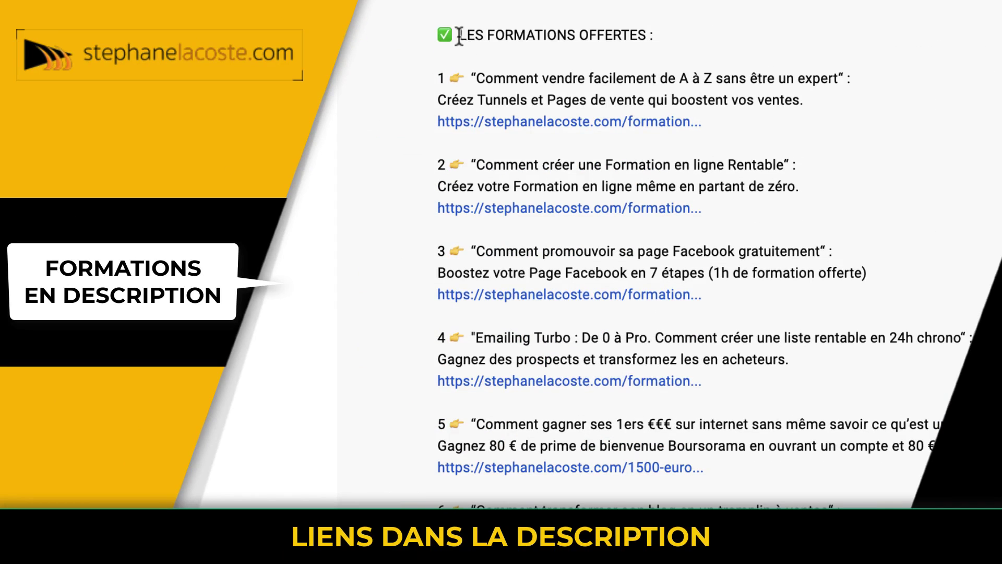
drag(459, 35, 702, 55)
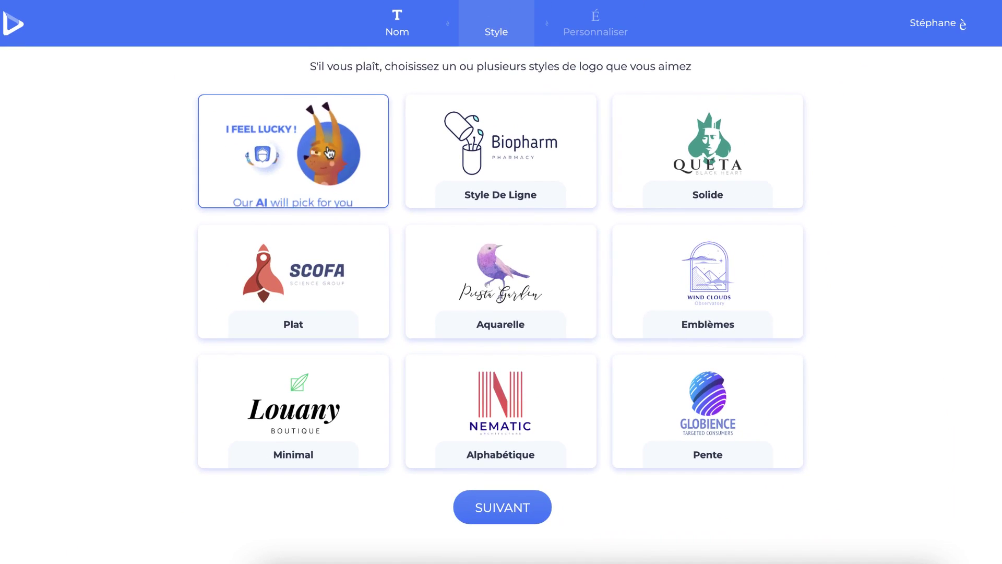
Continue from the style selection page to the generated logo proposals.
click(523, 507)
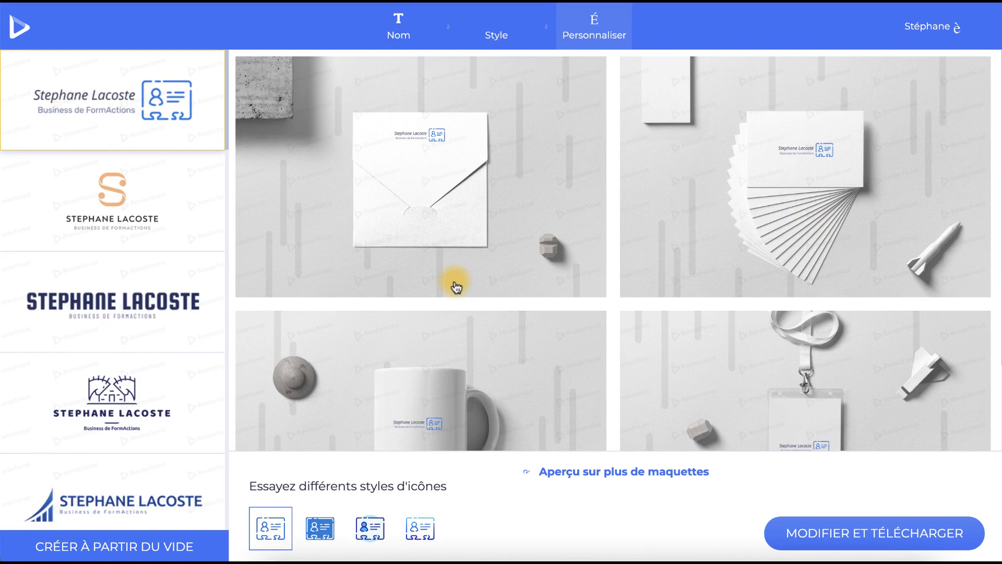
Preview the orange S logo and the house-icon logo on mockups.
click(124, 212)
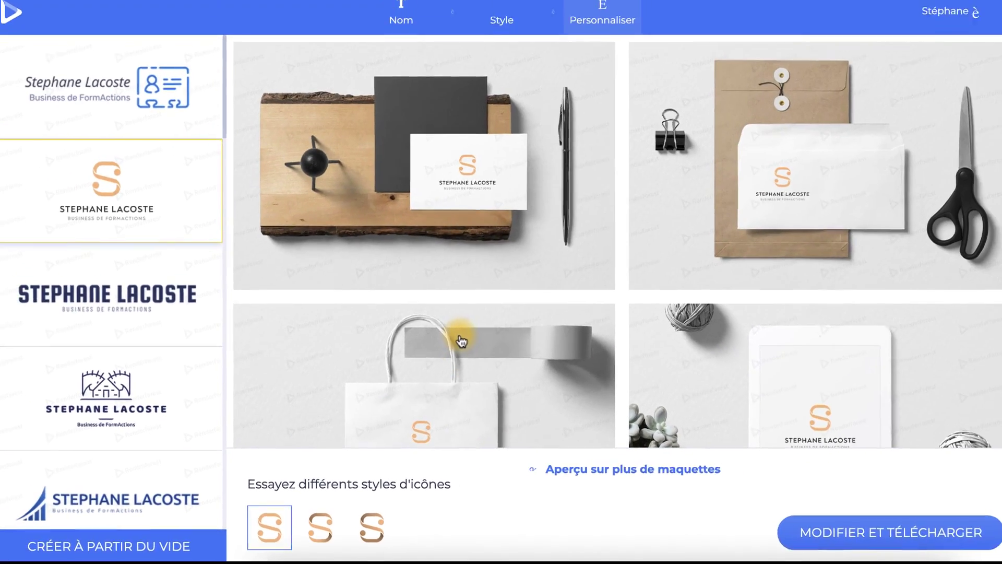
click(146, 380)
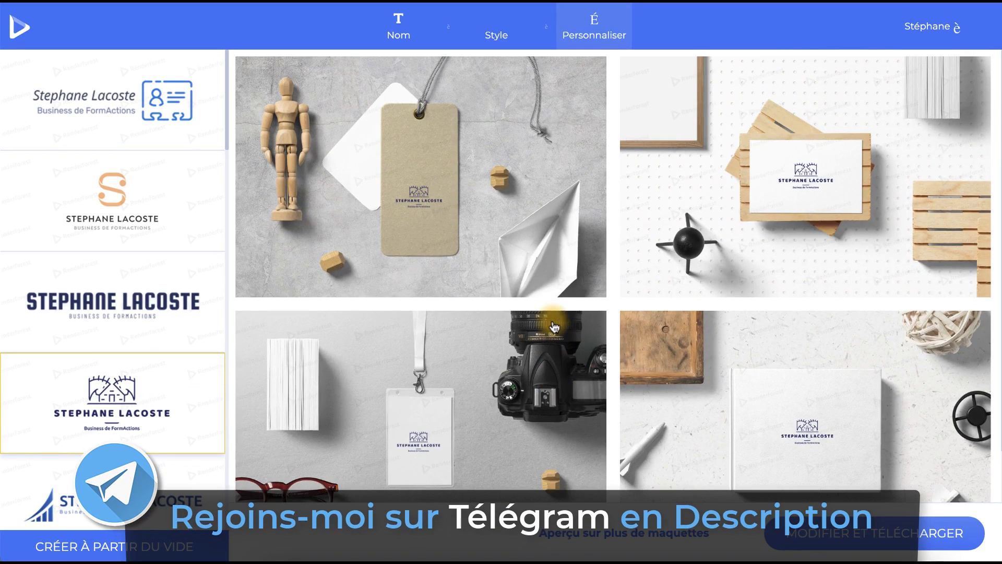
scroll(164, 255, down, 1)
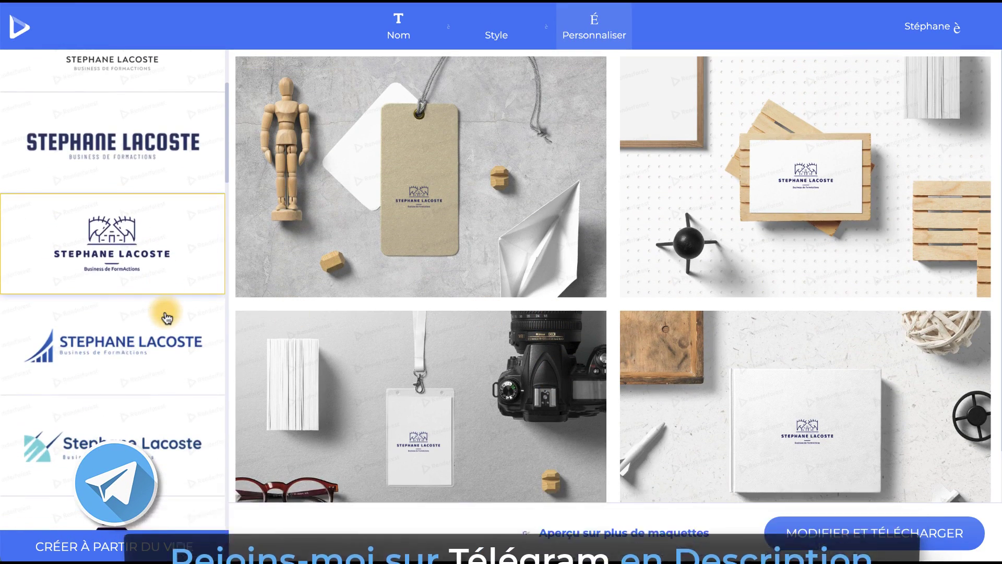
scroll(149, 384, up, 1)
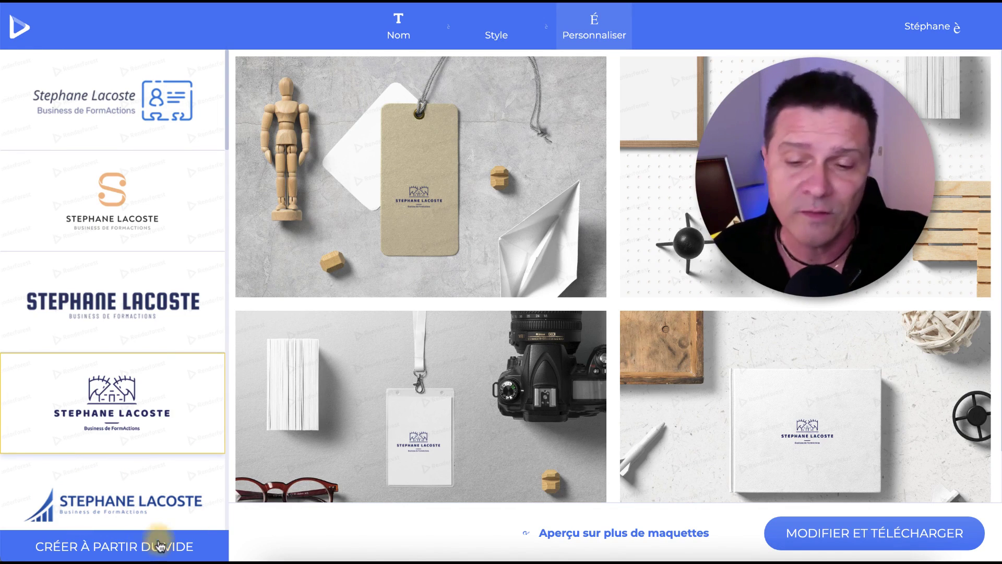
scroll(145, 267, down, 4)
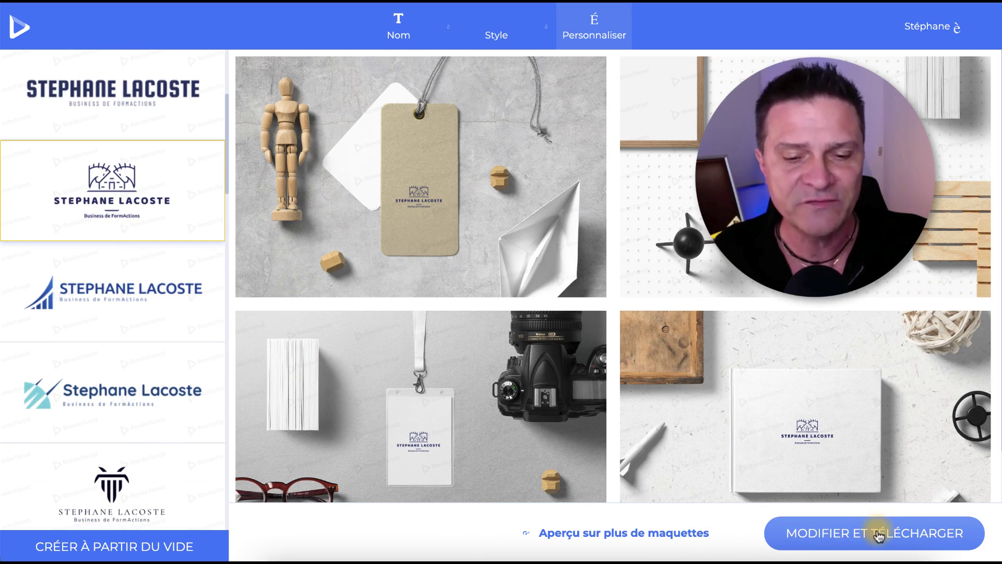
Choose the teal logo proposal and open it in the logo editor.
click(124, 390)
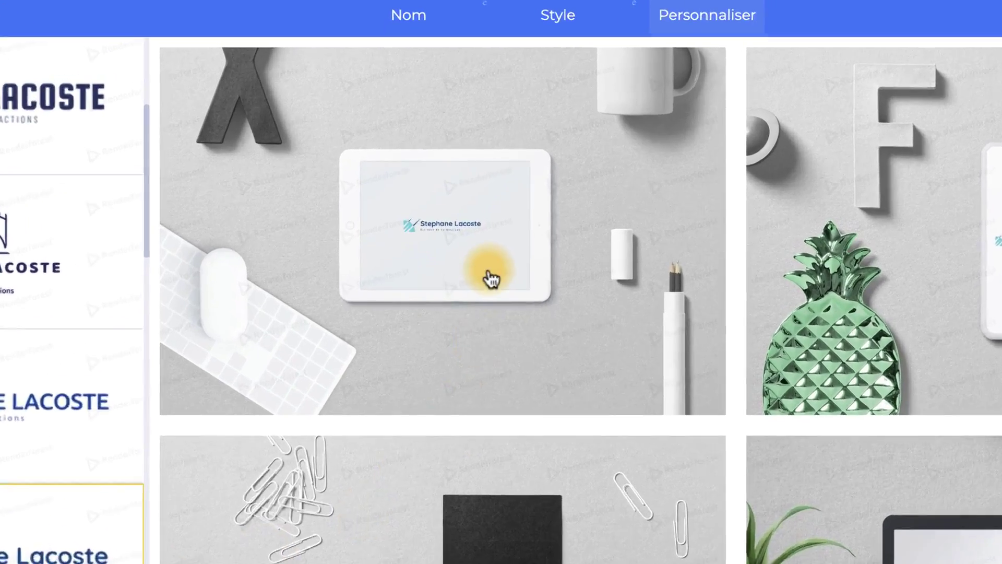
scroll(452, 207, down, 1)
scroll(451, 206, up, 1)
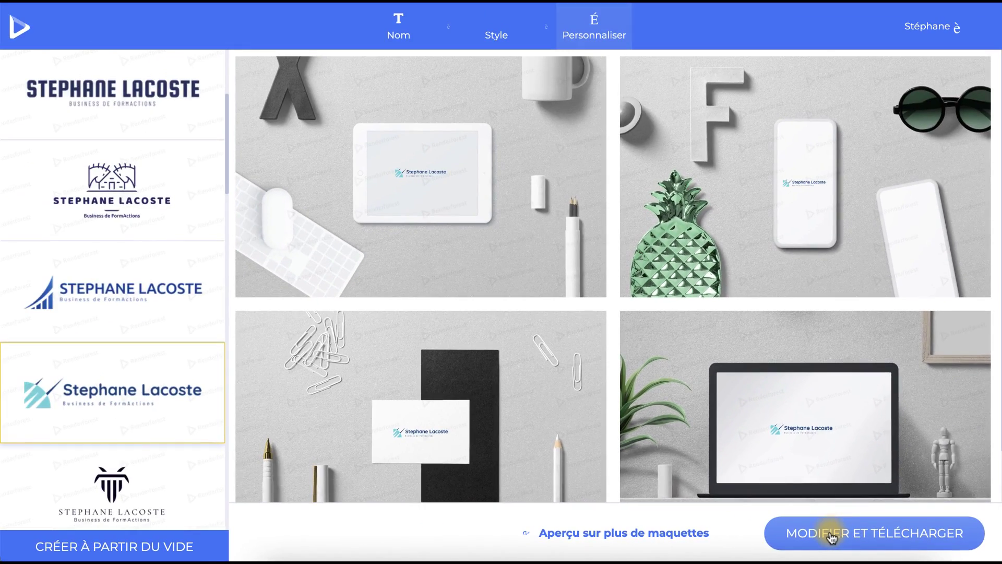
click(832, 538)
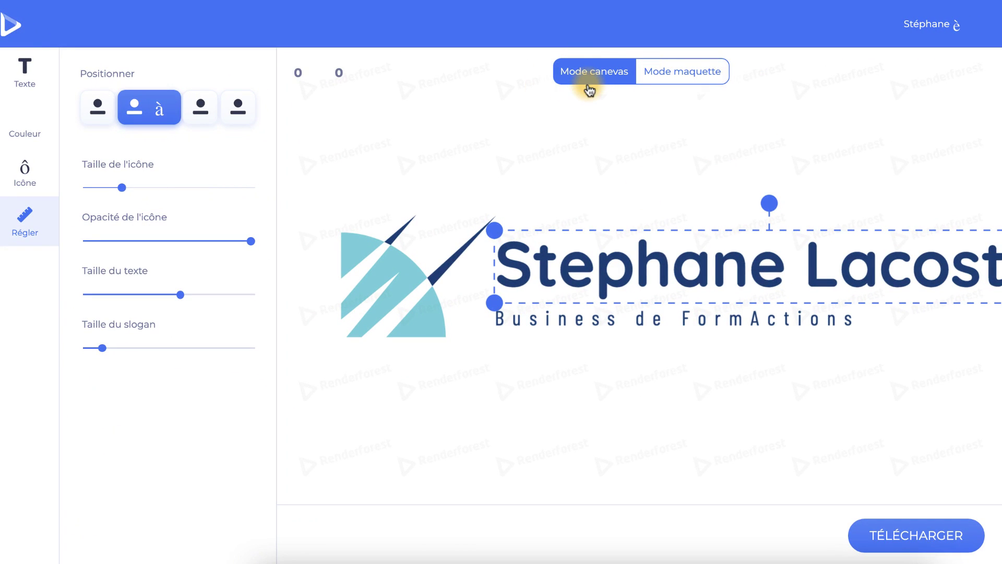
Preview the logo in mockup mode, return to canvas mode, and show the text settings.
click(672, 73)
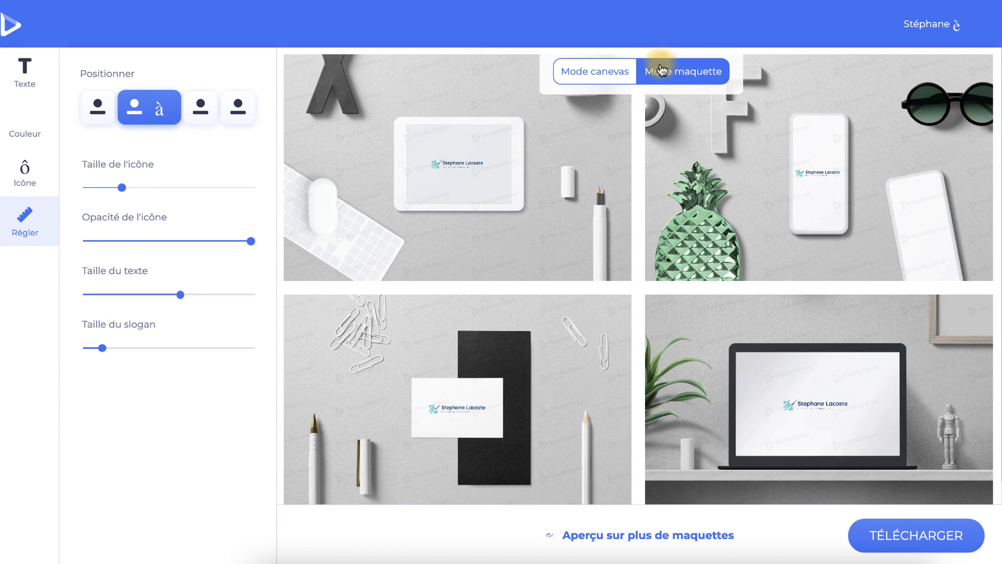
click(586, 73)
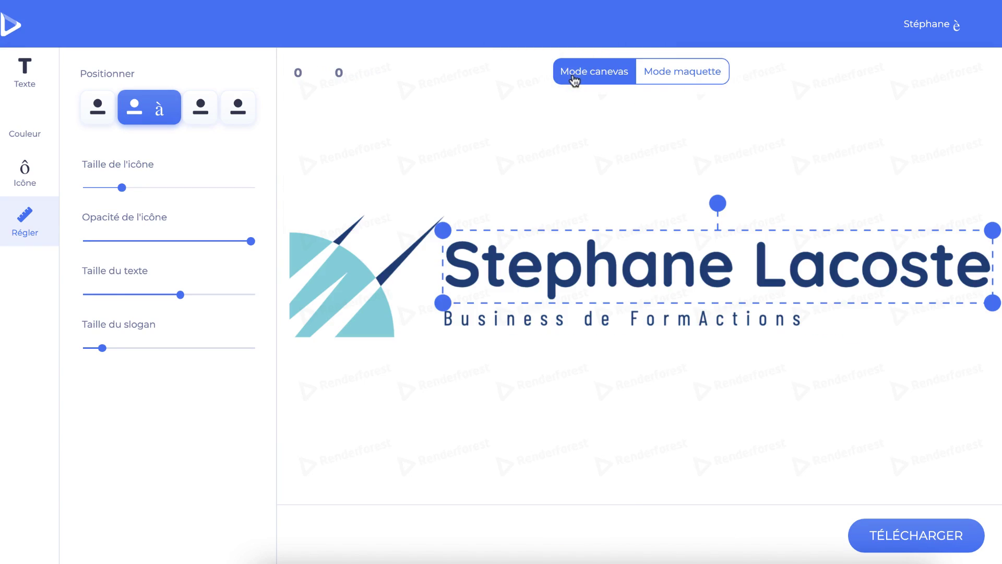
click(25, 79)
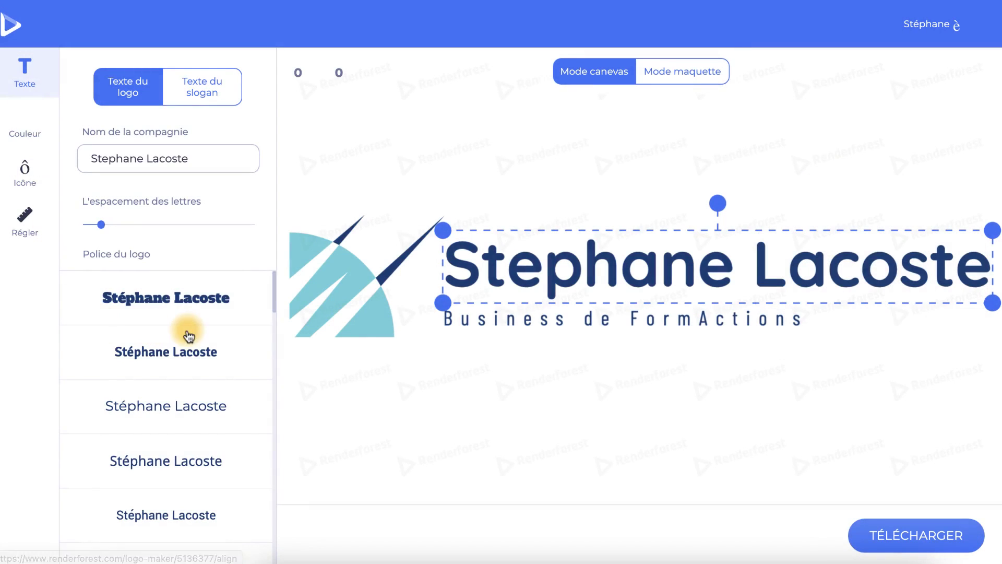
scroll(186, 331, down, 5)
scroll(189, 334, down, 10)
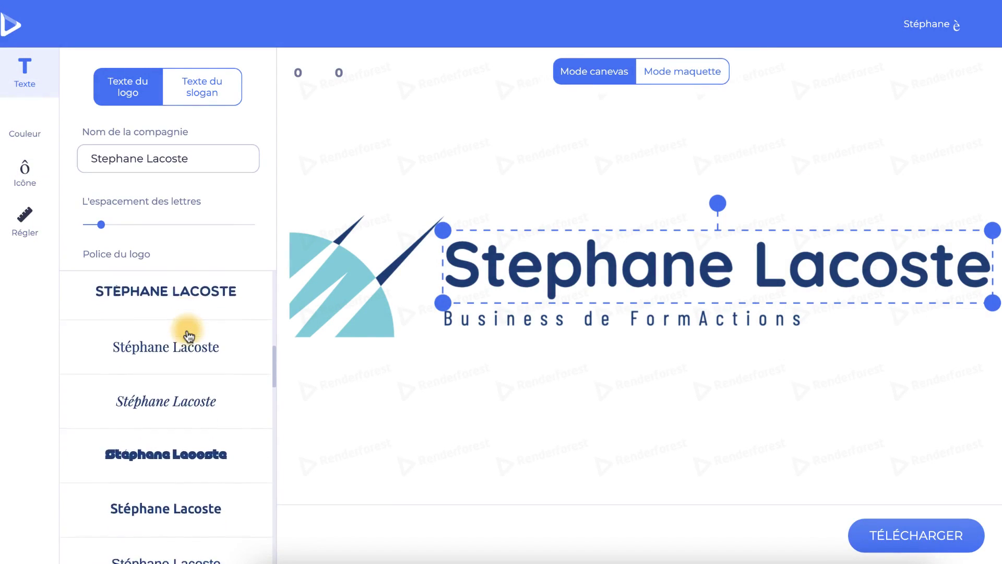
scroll(188, 334, down, 5)
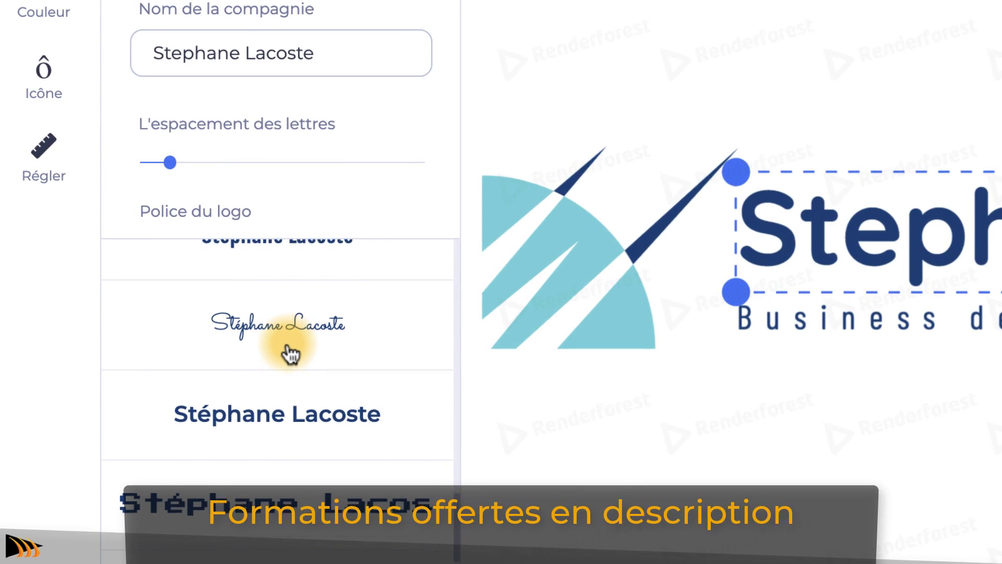
scroll(290, 355, down, 5)
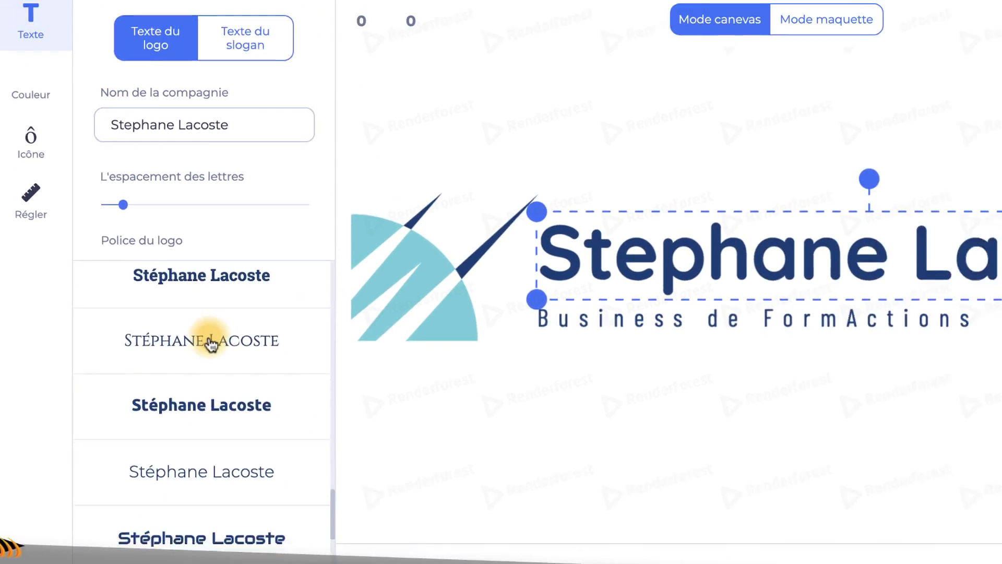
click(315, 379)
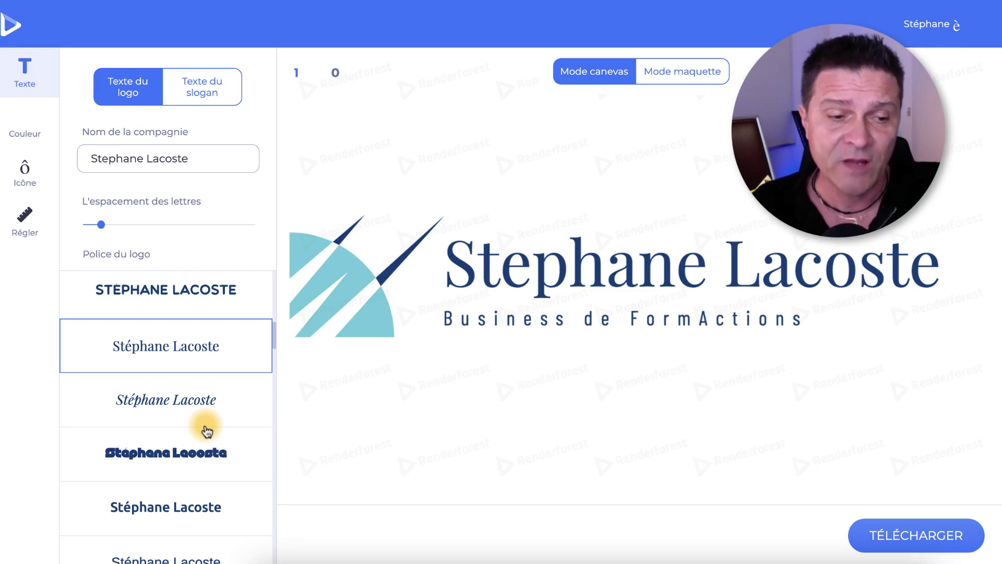
scroll(204, 436, down, 1)
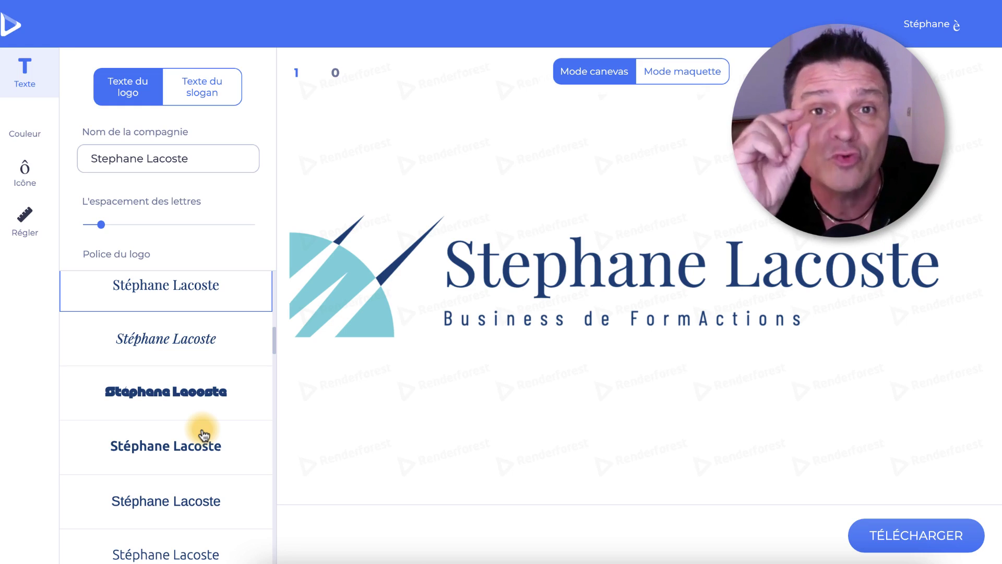
click(192, 399)
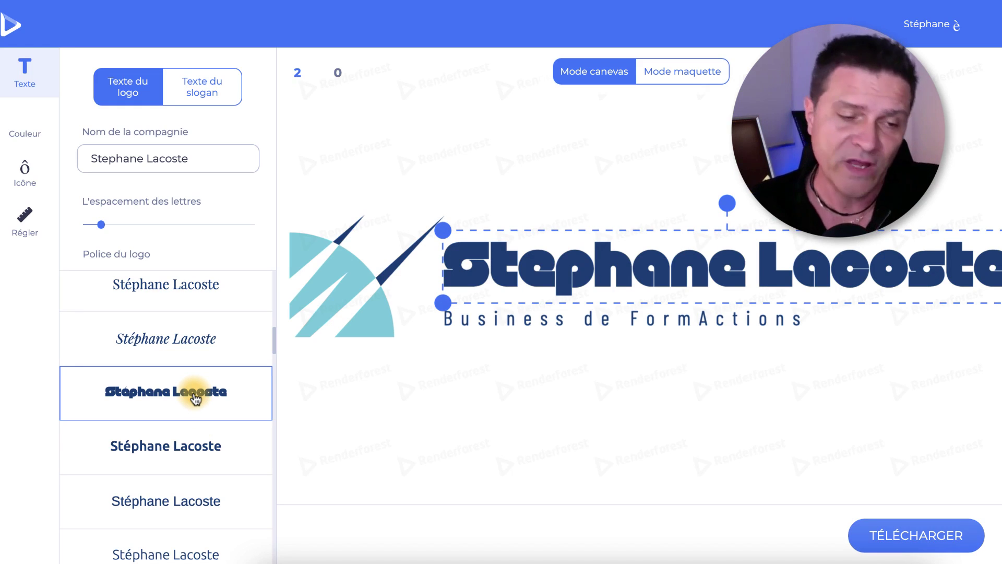
scroll(196, 399, up, 2)
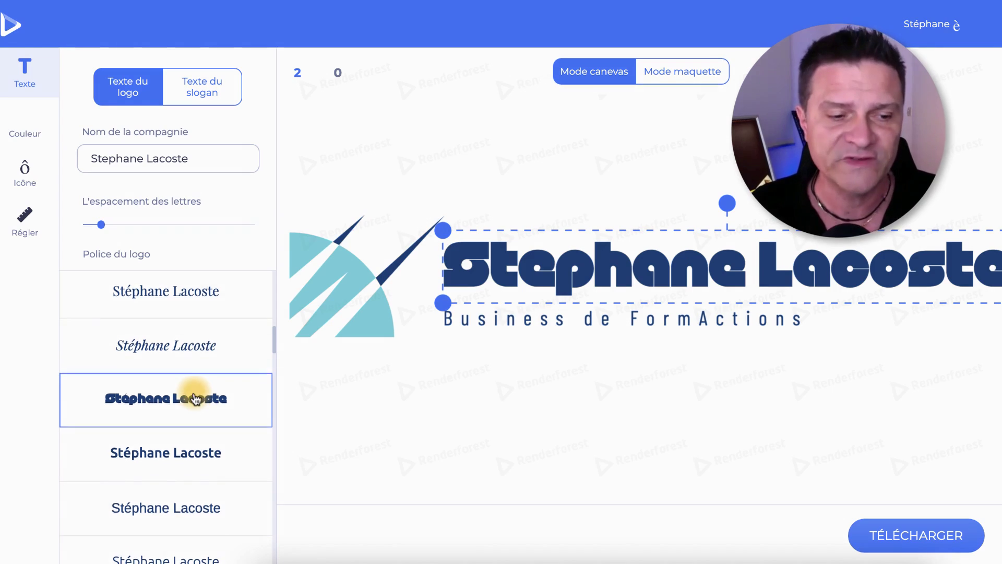
scroll(196, 399, up, 3)
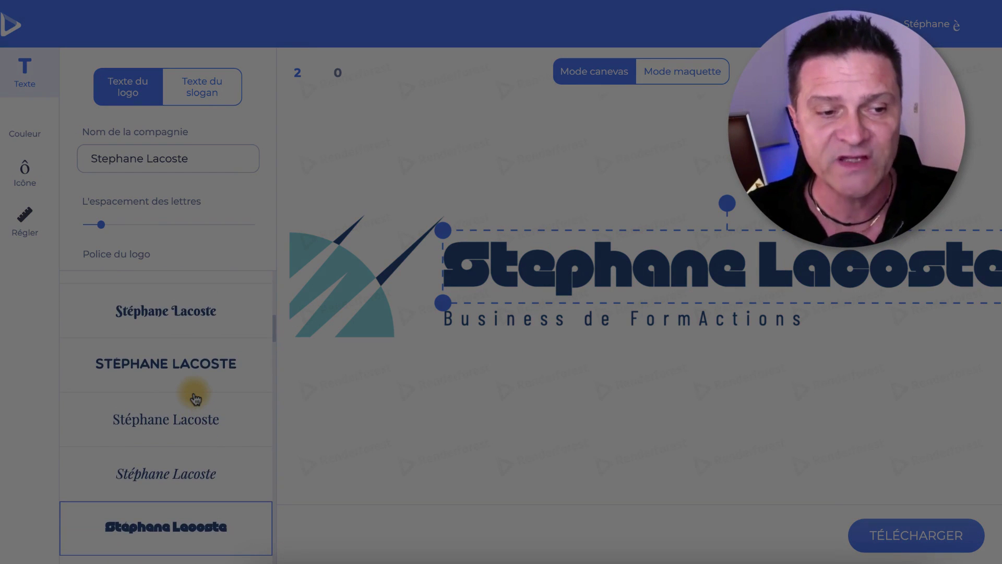
scroll(195, 399, up, 1)
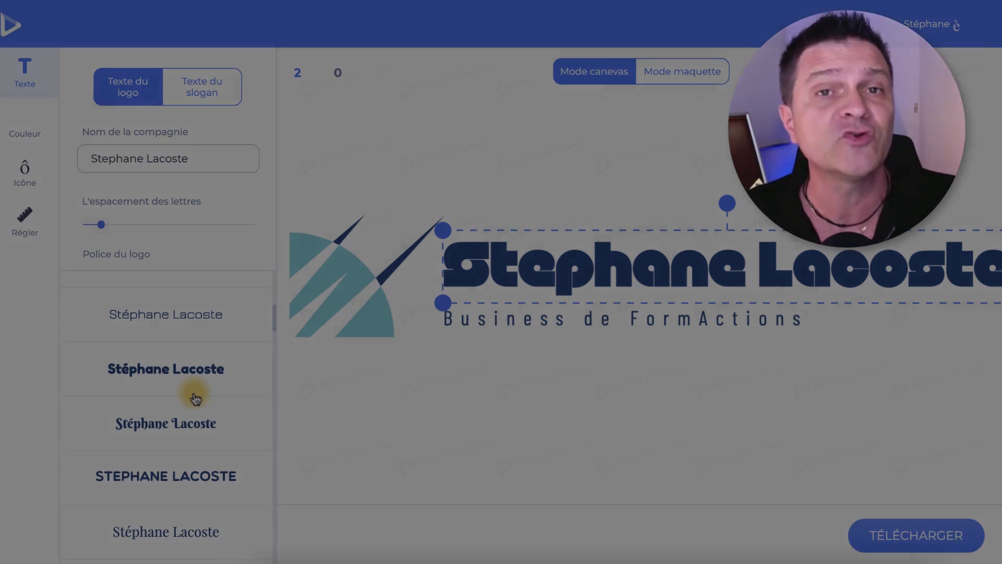
scroll(196, 400, down, 1)
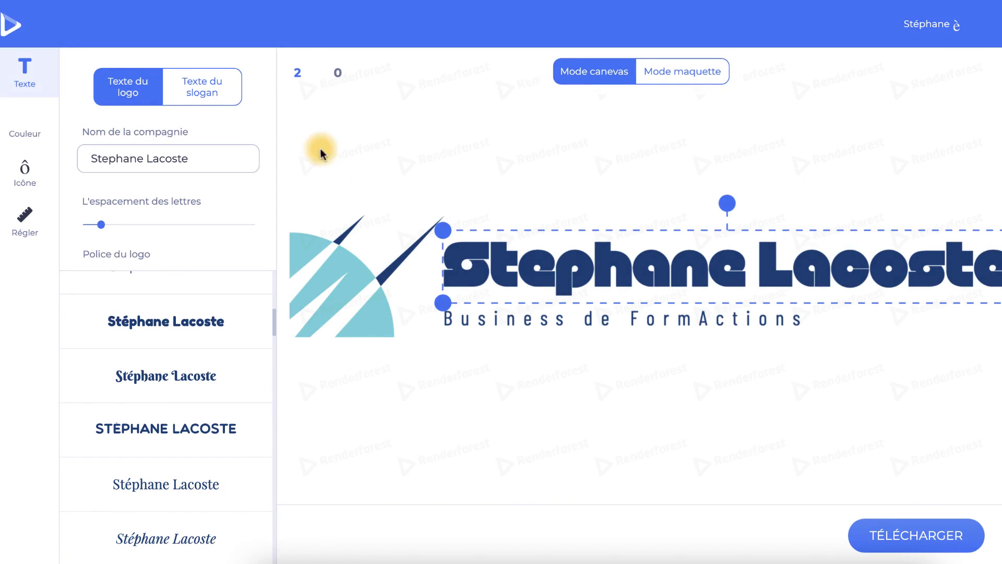
click(299, 78)
click(298, 78)
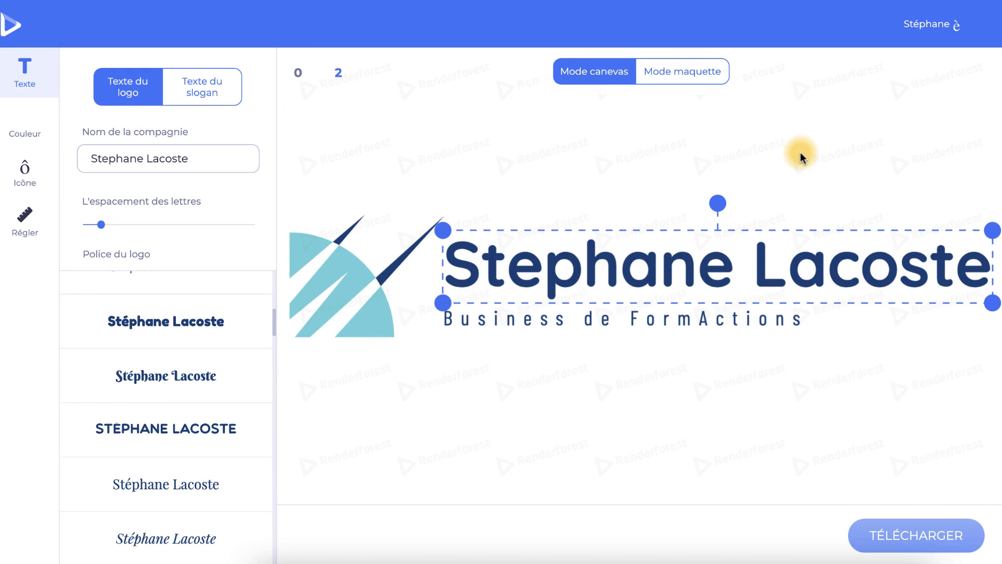
Open the text settings for the slogan 'Business de FormActions', then deselect it.
click(606, 338)
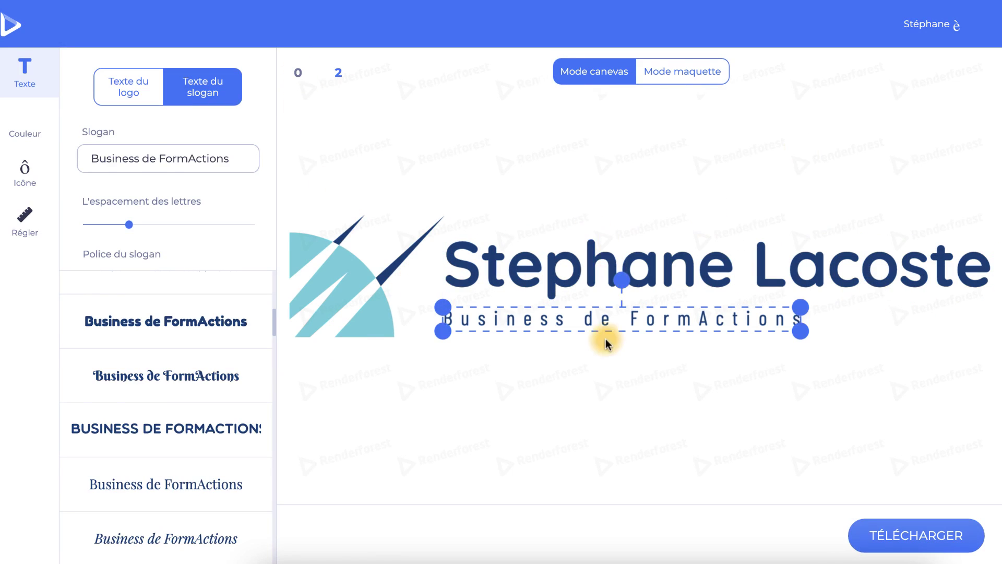
click(668, 206)
click(641, 324)
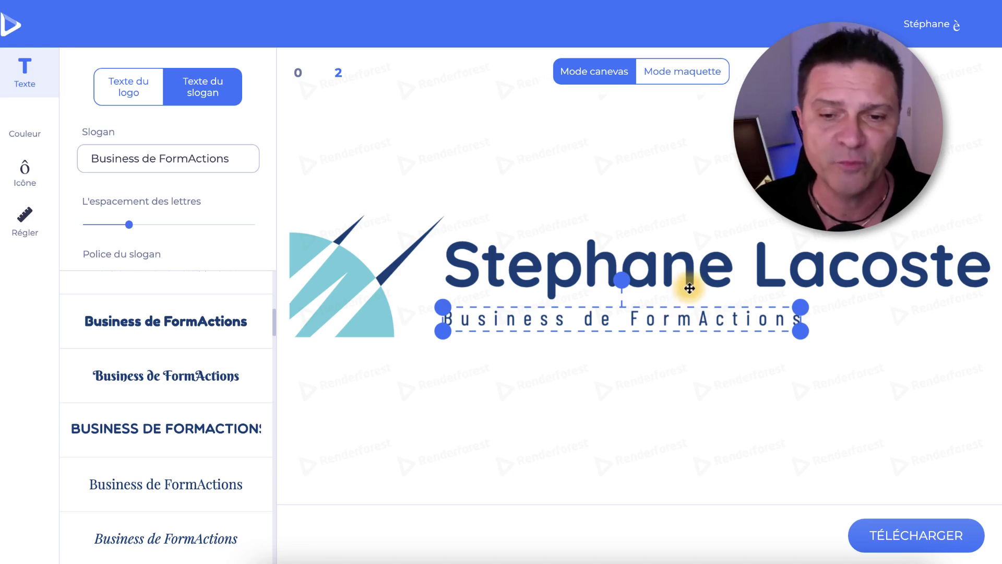
click(687, 340)
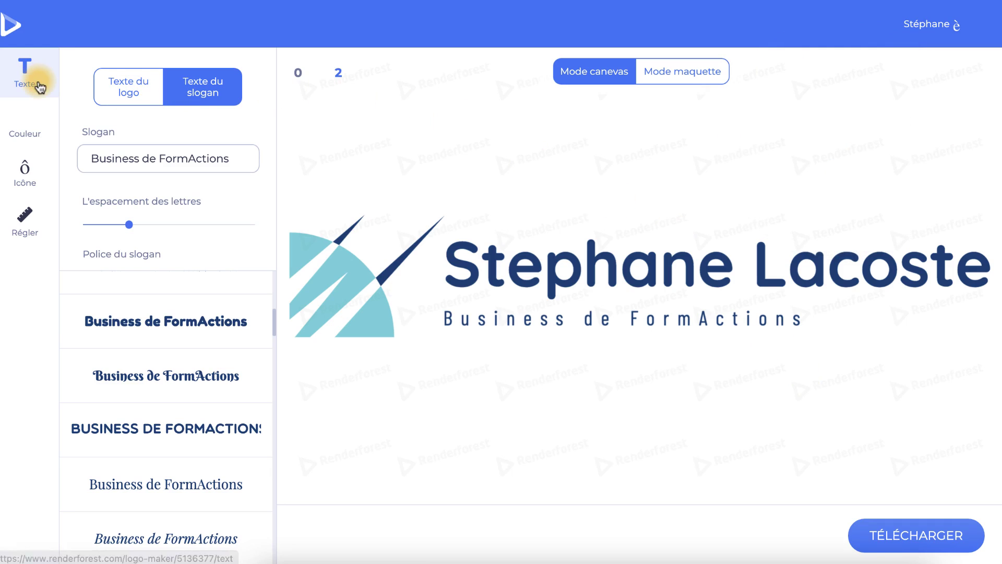
Open the logo colour settings and expand the suggested palettes list.
click(38, 133)
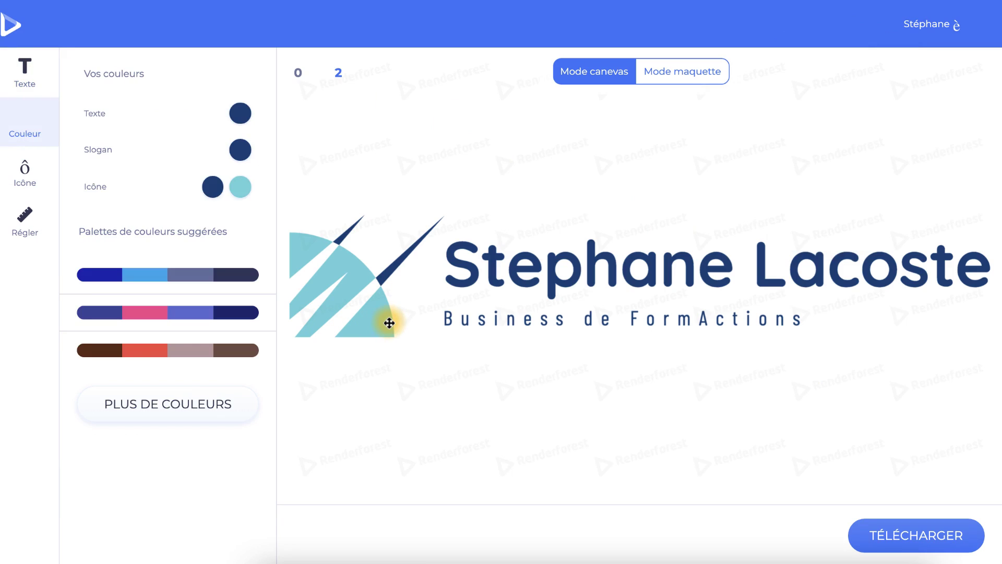
click(198, 411)
scroll(207, 334, down, 4)
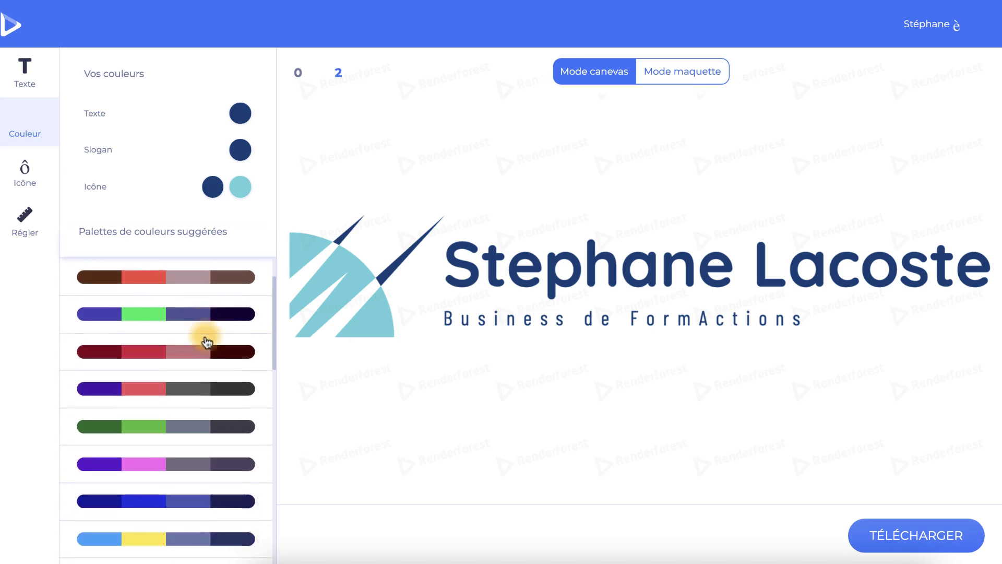
scroll(206, 342, down, 3)
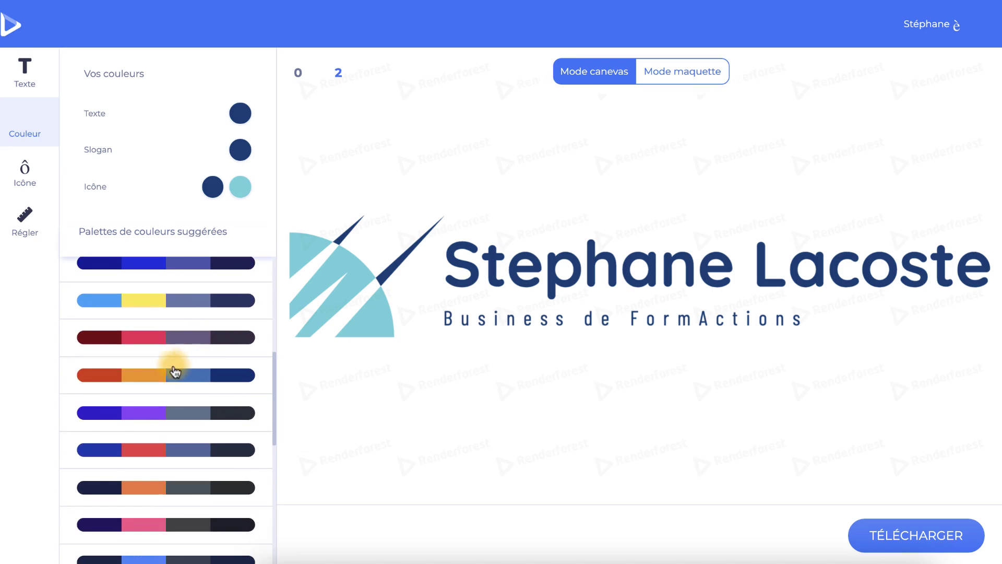
Try orange-blue, red-pink, blue, orange and pink palettes, then apply the green palette.
click(168, 377)
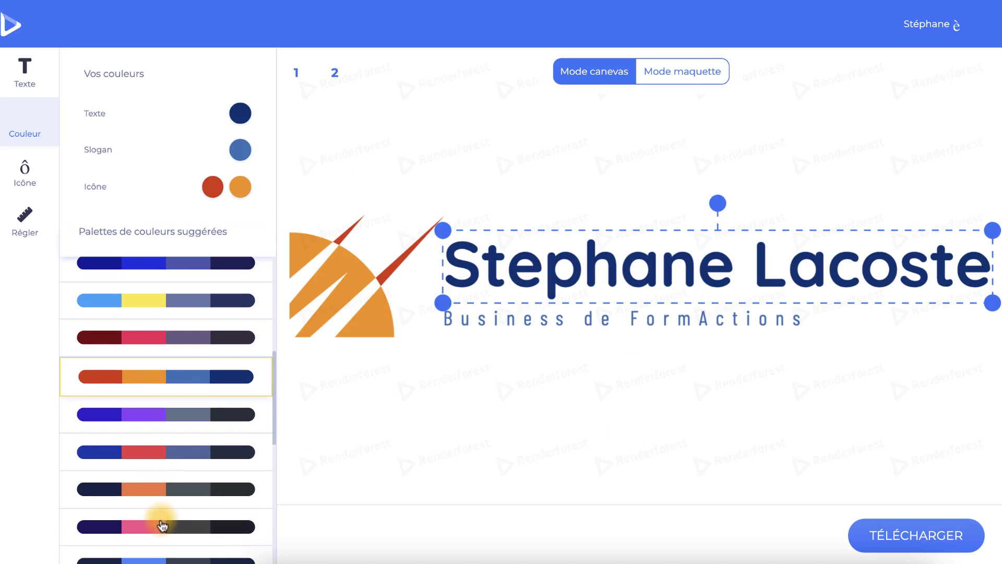
click(189, 340)
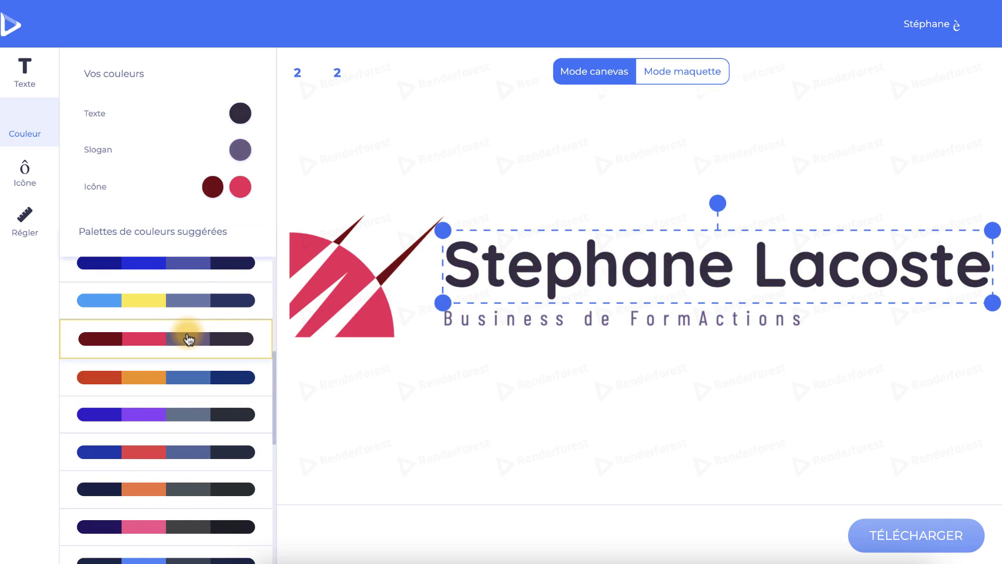
click(185, 271)
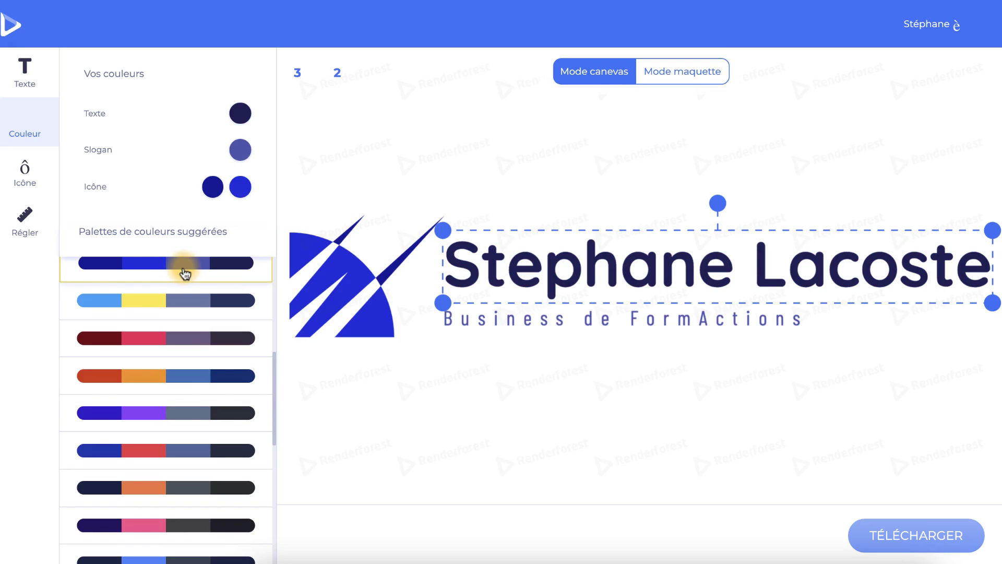
click(197, 487)
click(188, 532)
scroll(189, 531, down, 1)
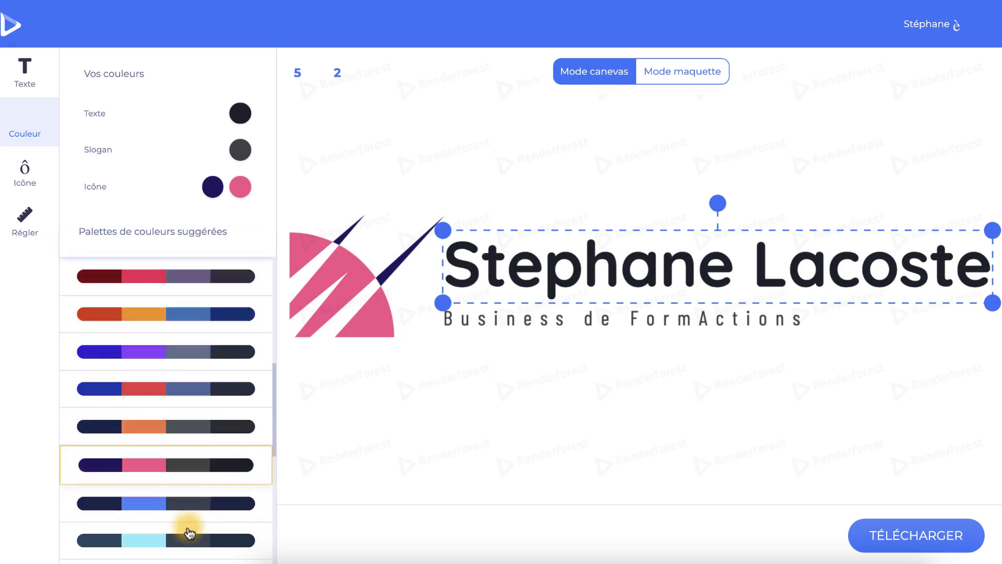
scroll(185, 491, down, 5)
click(184, 428)
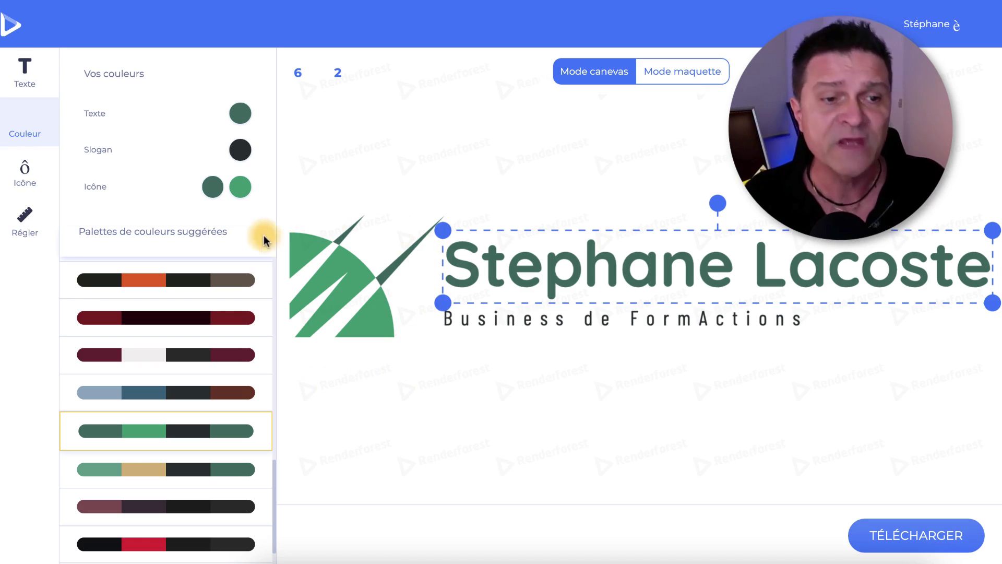
Change the icon's second colour swatch to yellow hex ffcc00, keeping the name dark green.
click(237, 196)
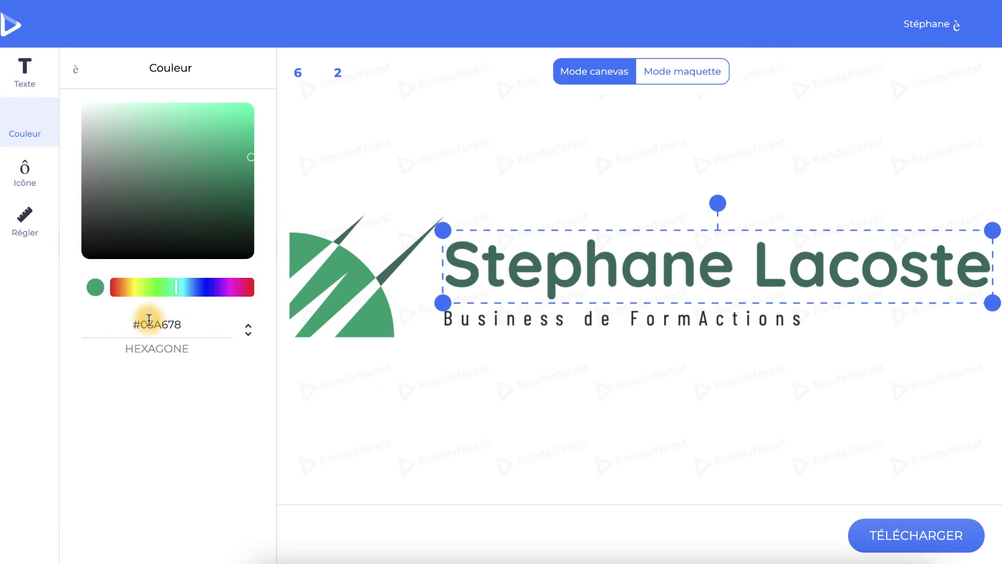
drag(146, 323, 207, 332)
text(ffcc0)
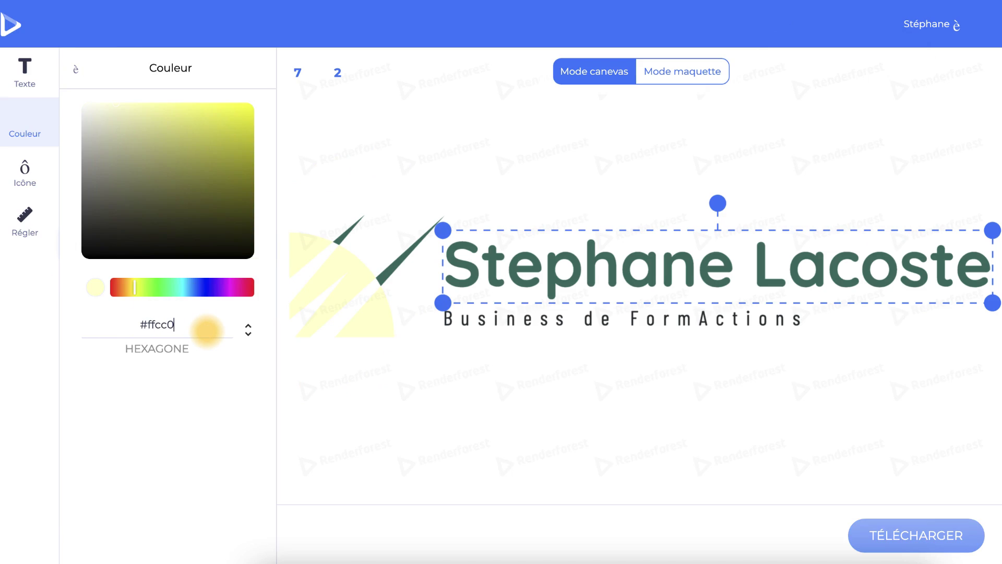
text(0)
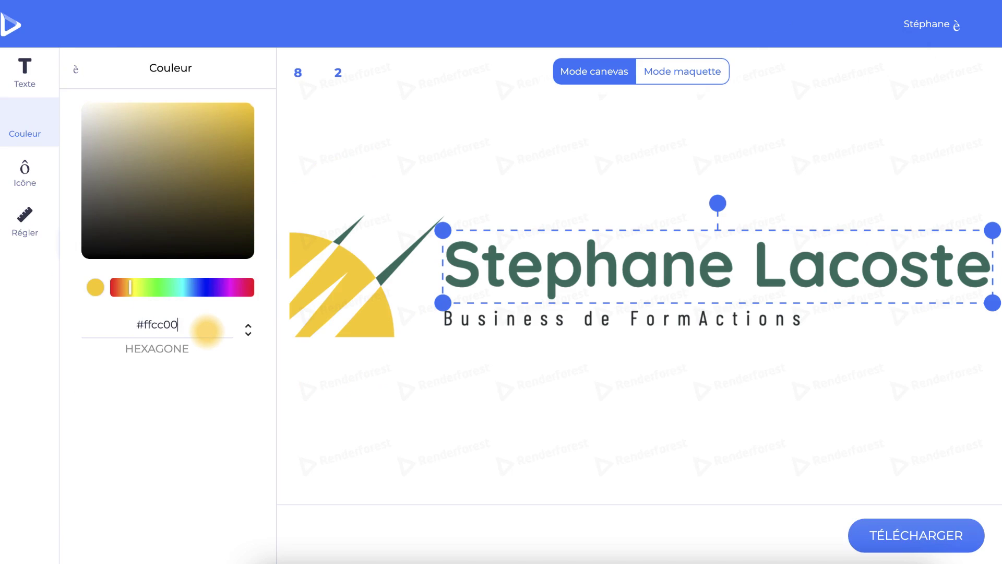
click(175, 62)
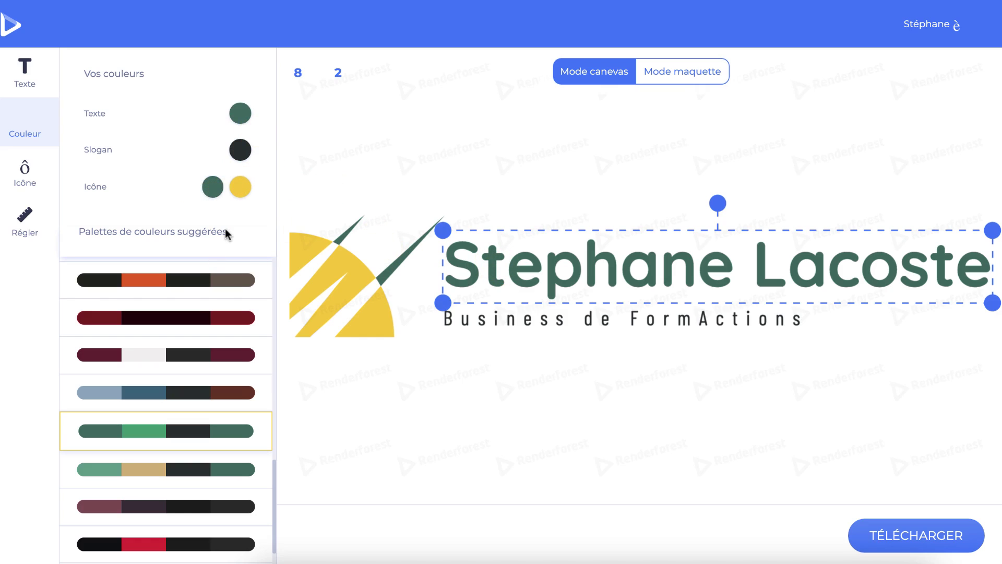
Try a text-only logo, then return to a graphic logo keeping all icon styles.
click(25, 175)
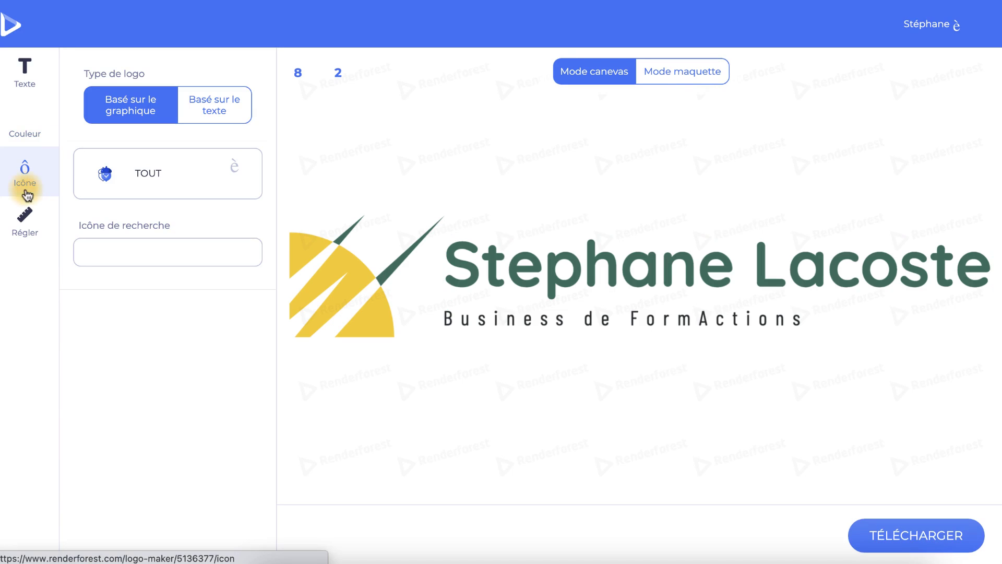
click(209, 116)
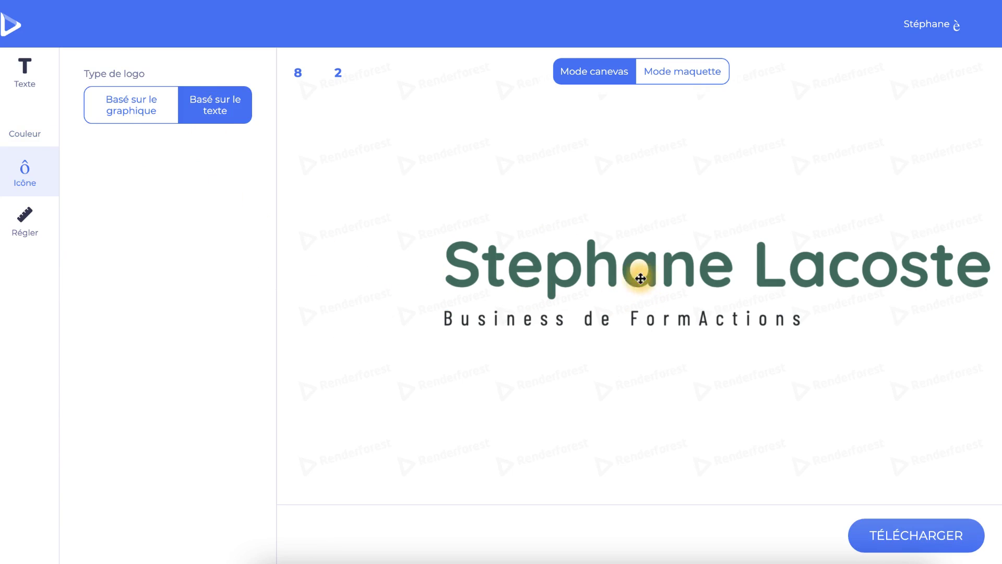
click(139, 113)
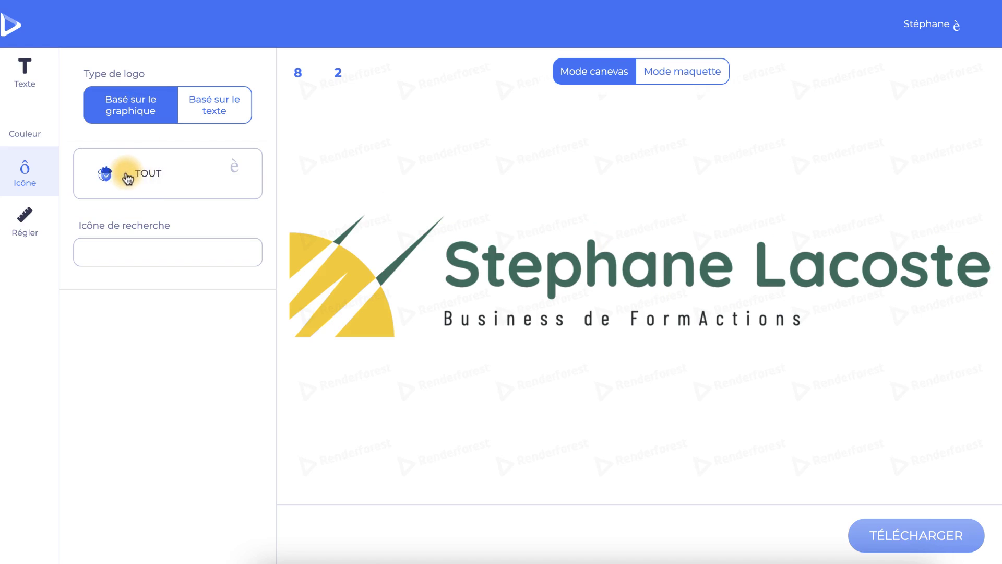
click(172, 175)
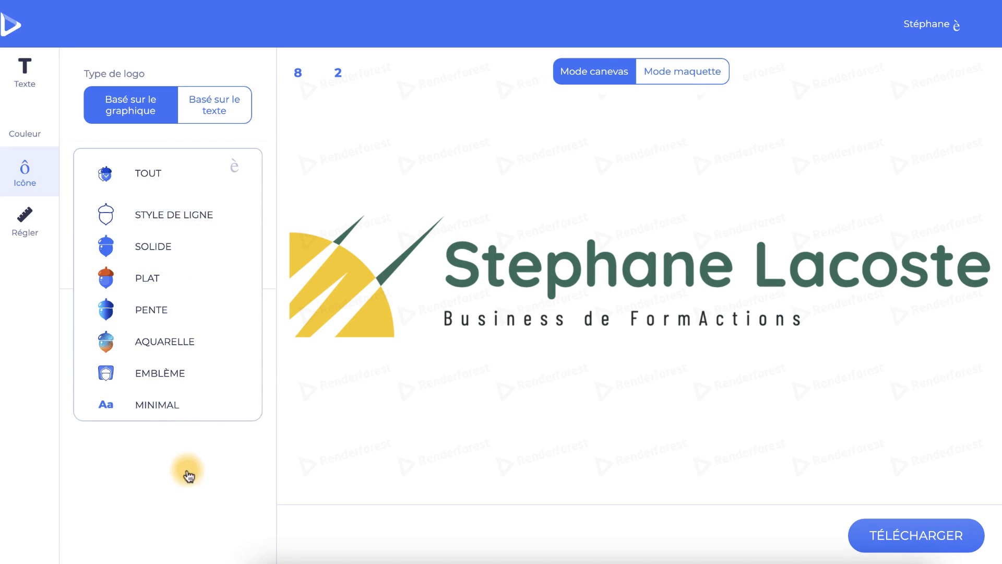
click(158, 169)
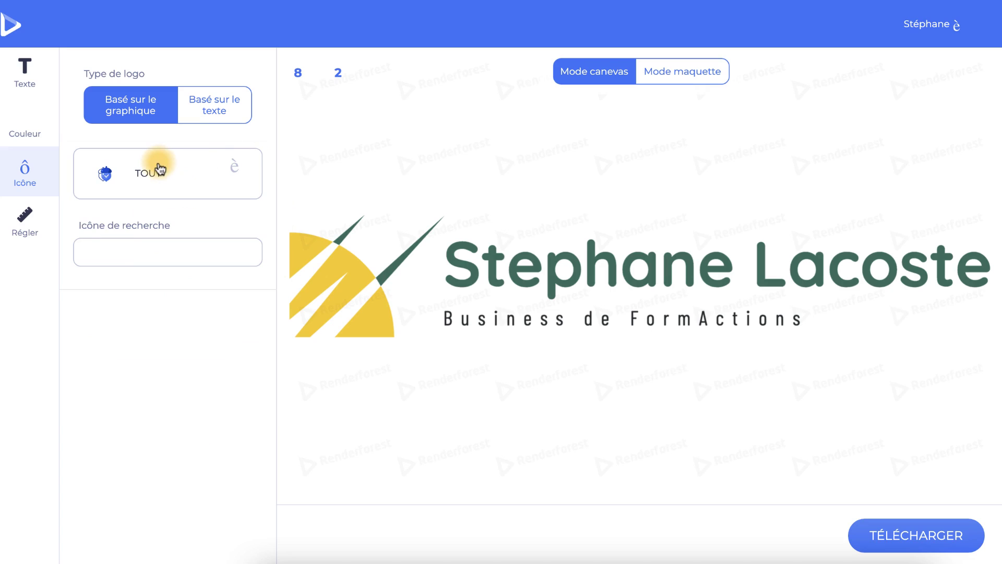
Search the icon library for 'money', then replace the search with 'business'.
click(114, 245)
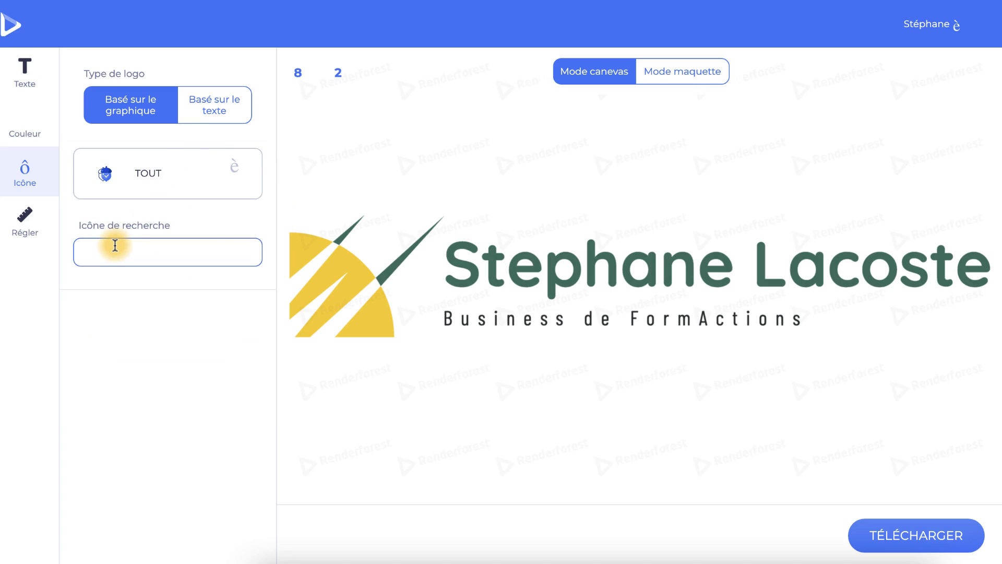
text(money)
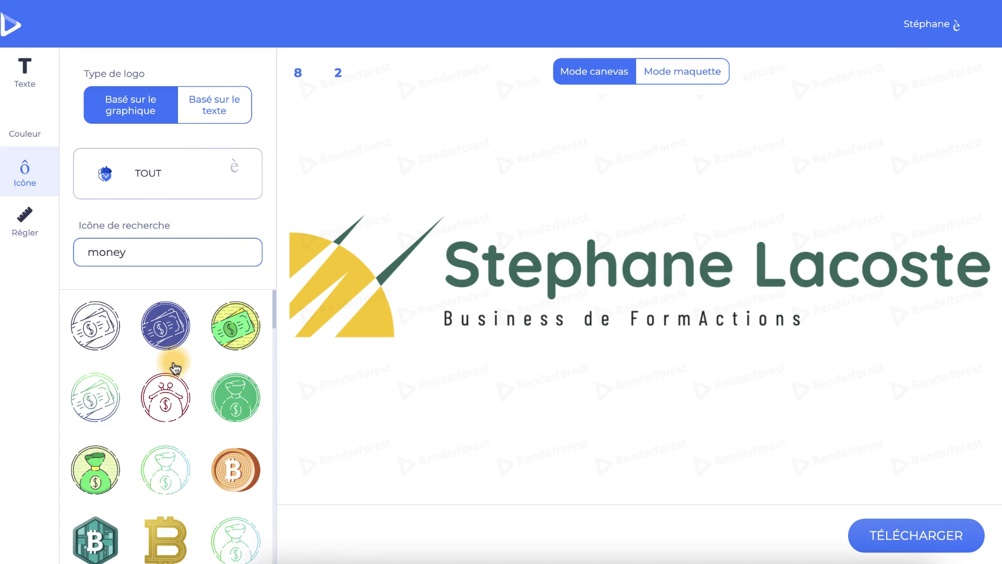
scroll(174, 369, down, 8)
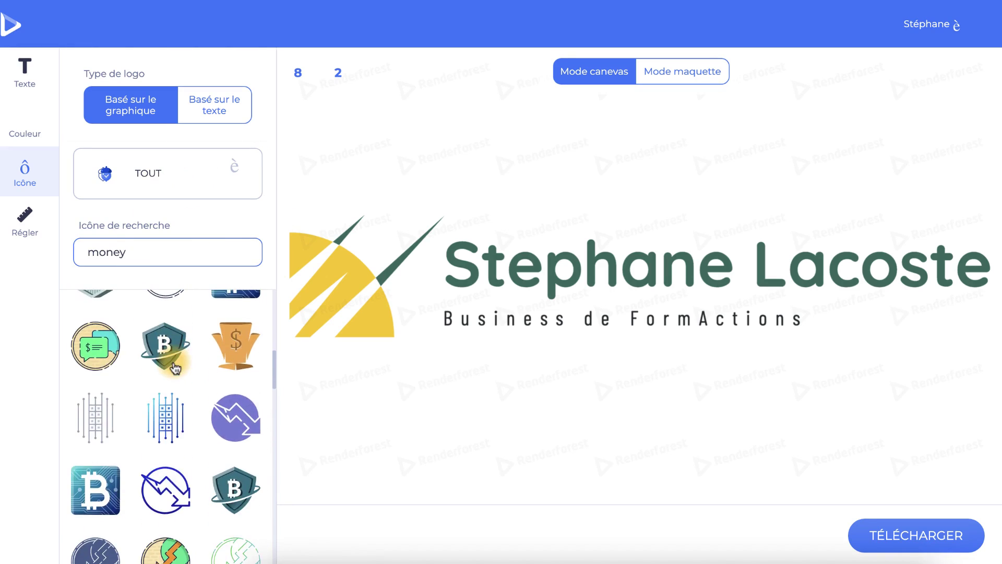
scroll(174, 368, up, 8)
drag(128, 252, 59, 250)
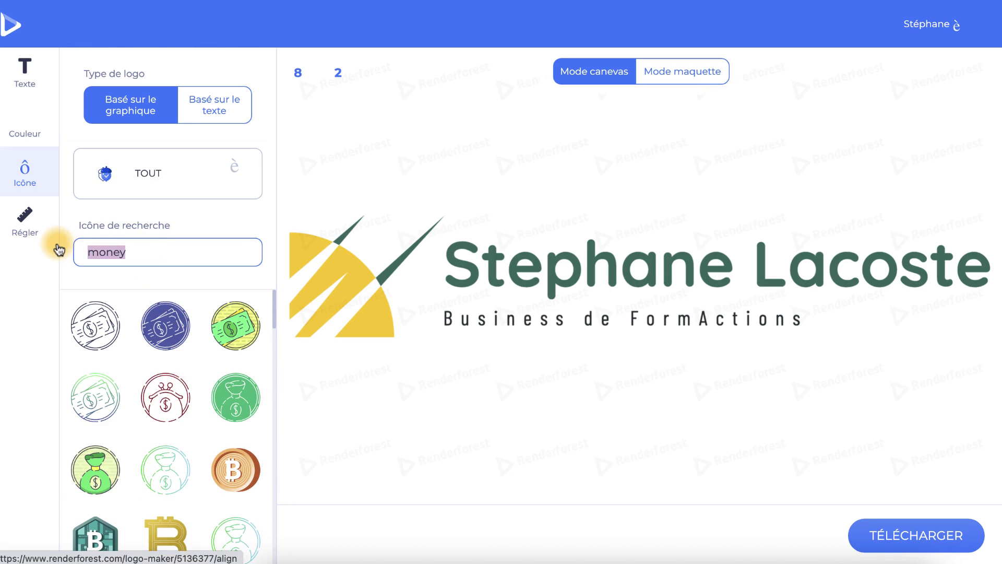
text(bus)
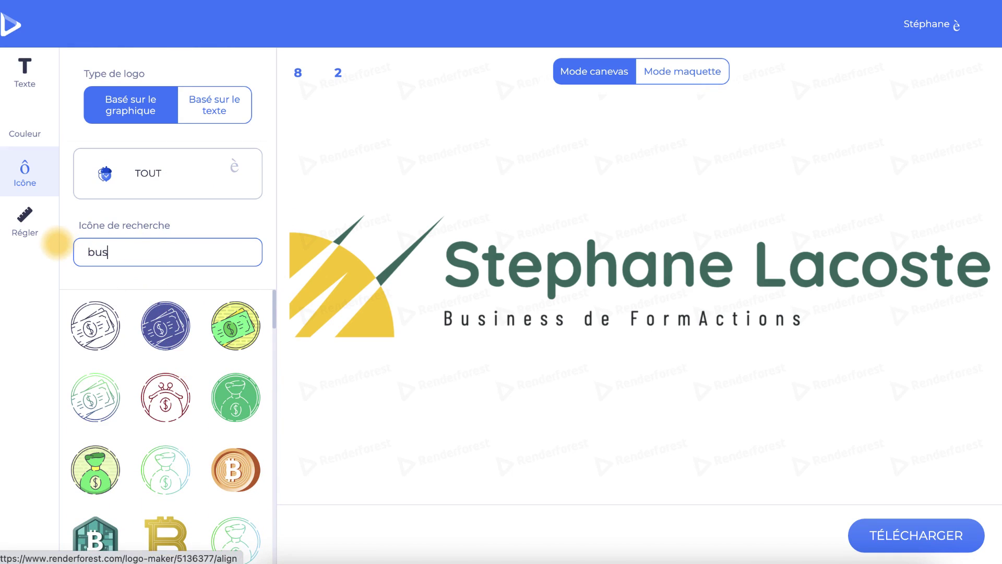
text(iness)
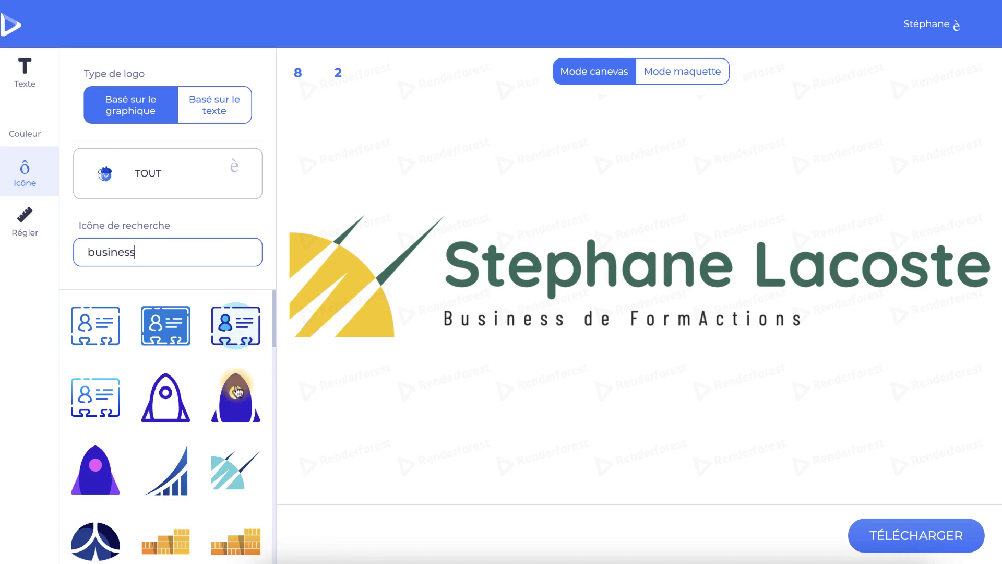
scroll(223, 392, down, 10)
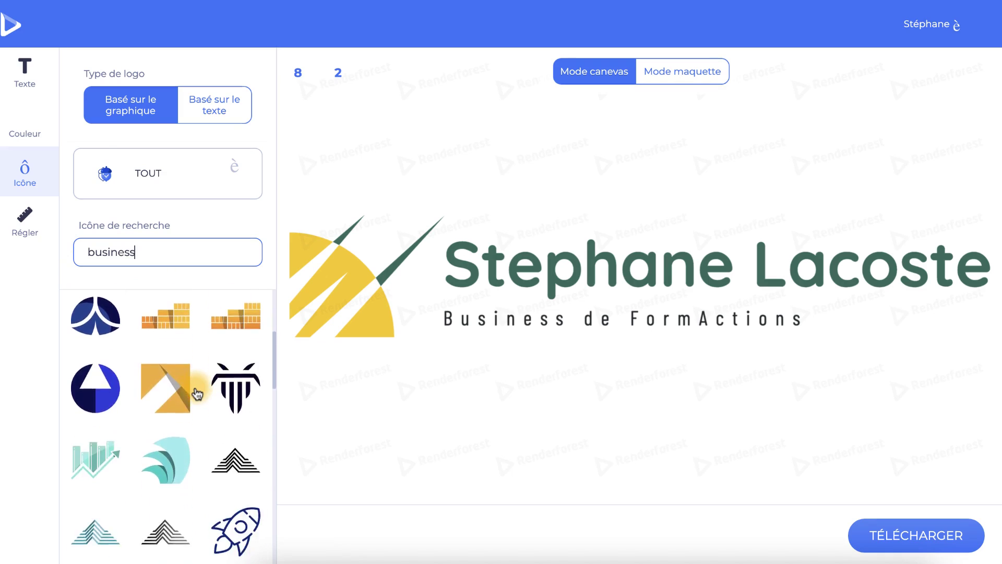
scroll(192, 391, down, 3)
scroll(192, 386, up, 12)
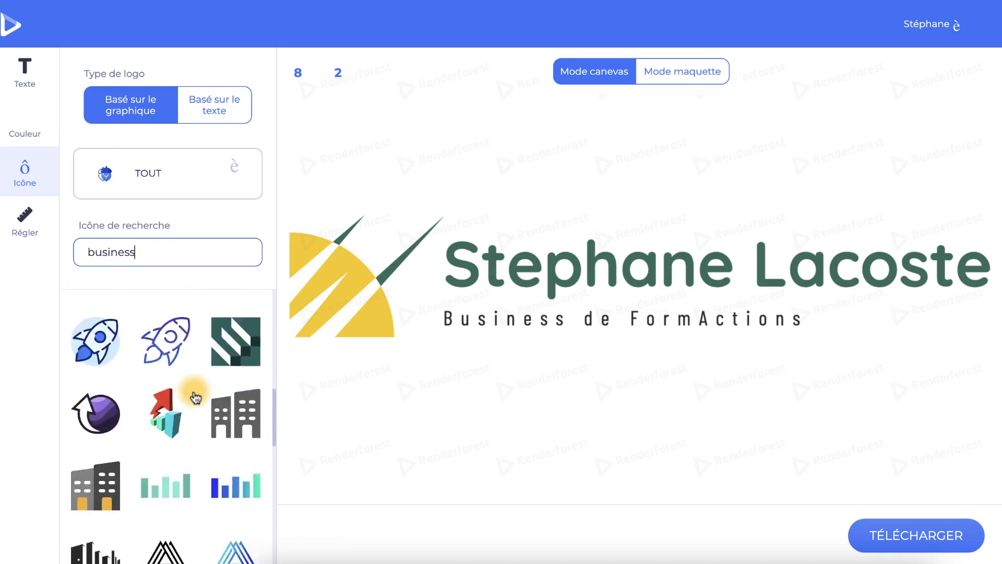
drag(143, 253, 80, 252)
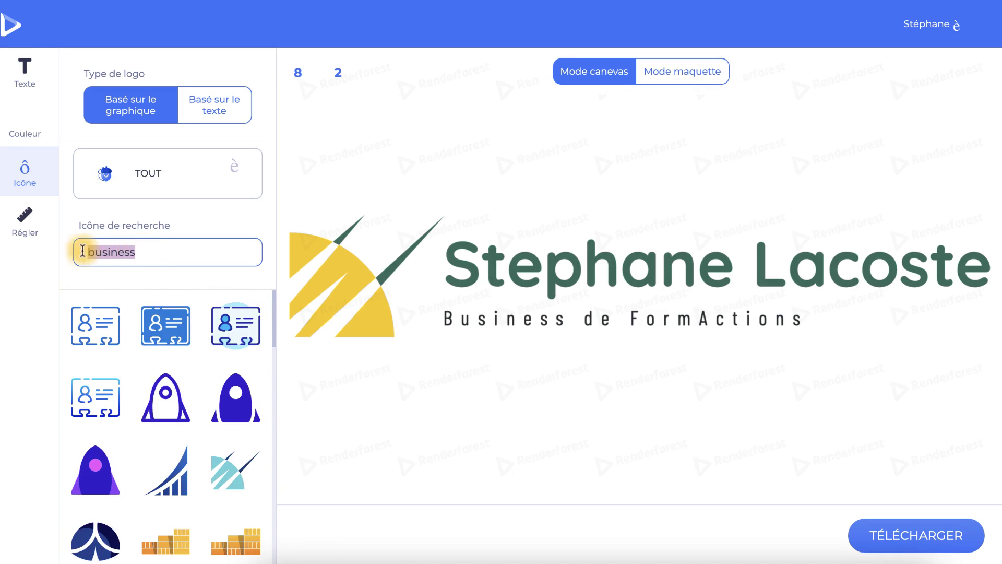
click(63, 280)
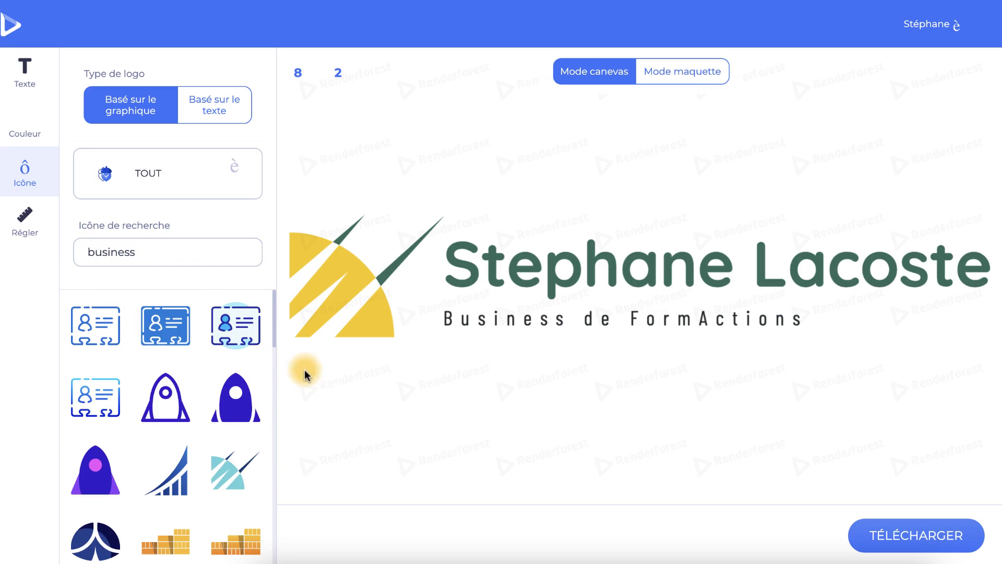
Swap the logo icon for a filled rocket, then for the black striped pillar icon.
click(324, 320)
click(239, 407)
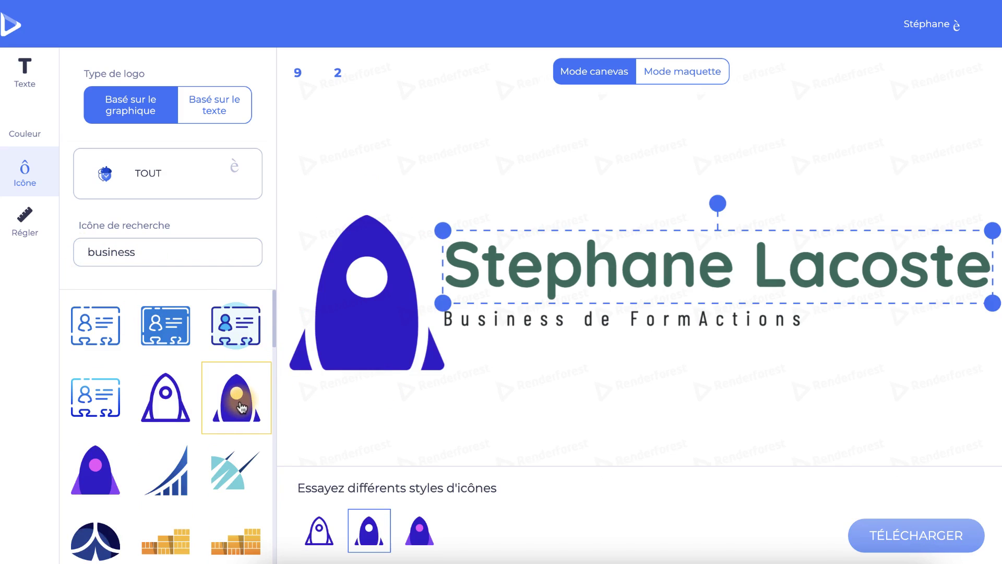
click(420, 532)
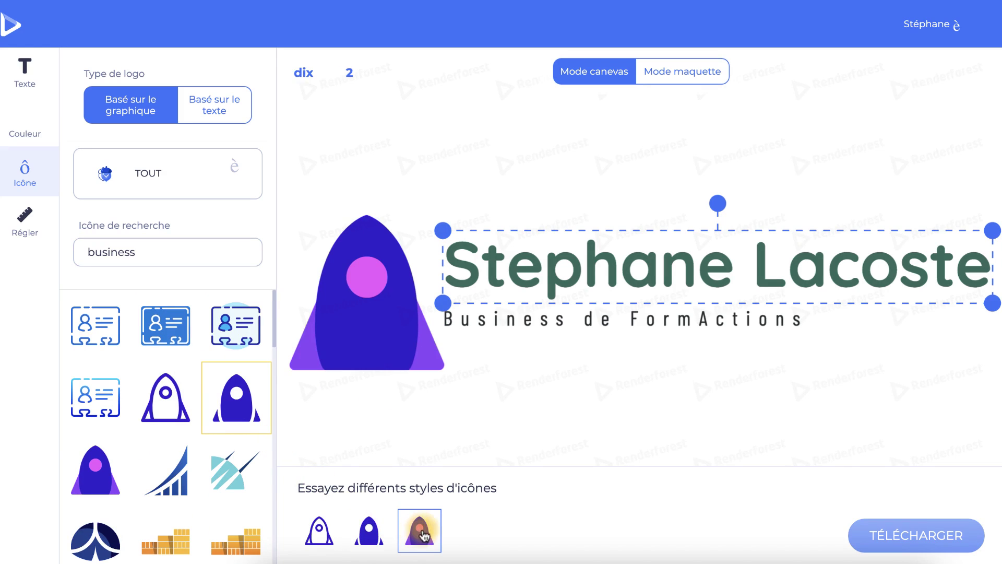
scroll(232, 399, down, 5)
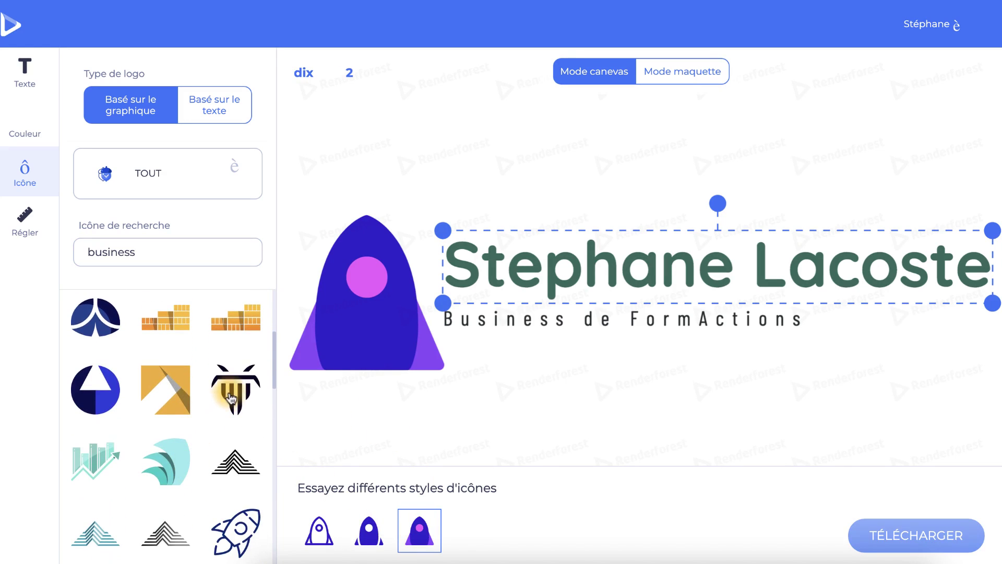
click(232, 399)
click(370, 325)
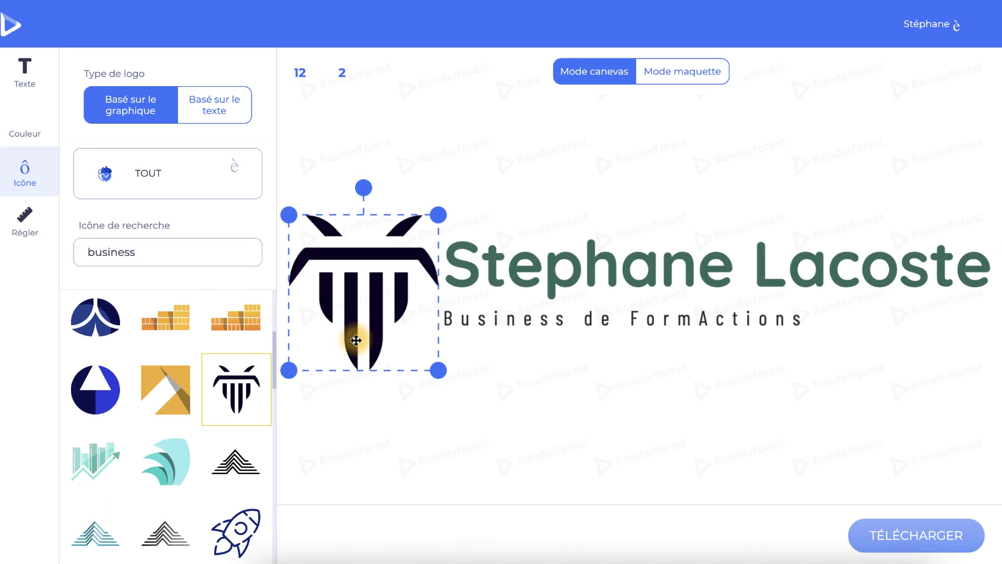
click(29, 130)
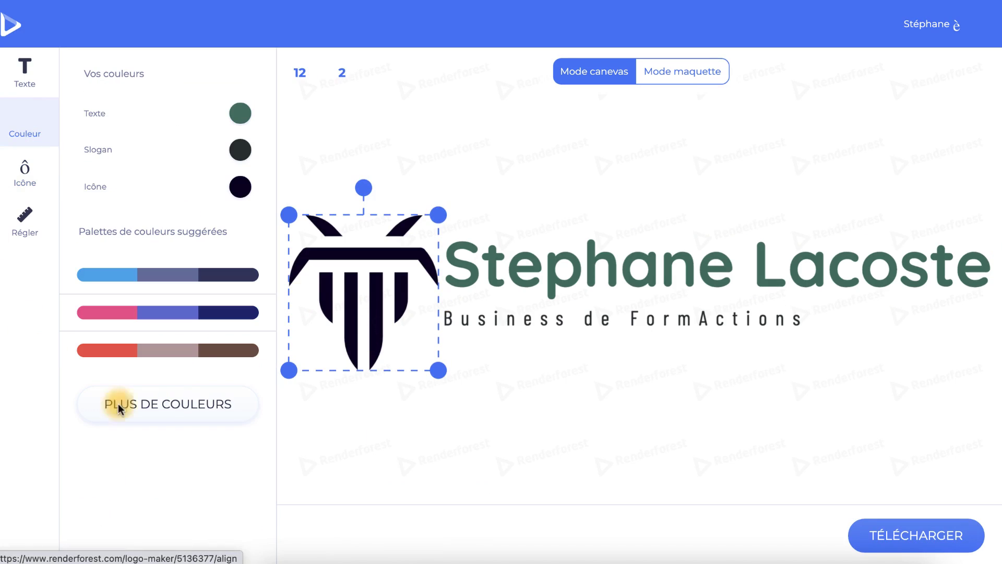
Apply the third suggested palette: red icon, brown name and mauve slogan.
click(149, 355)
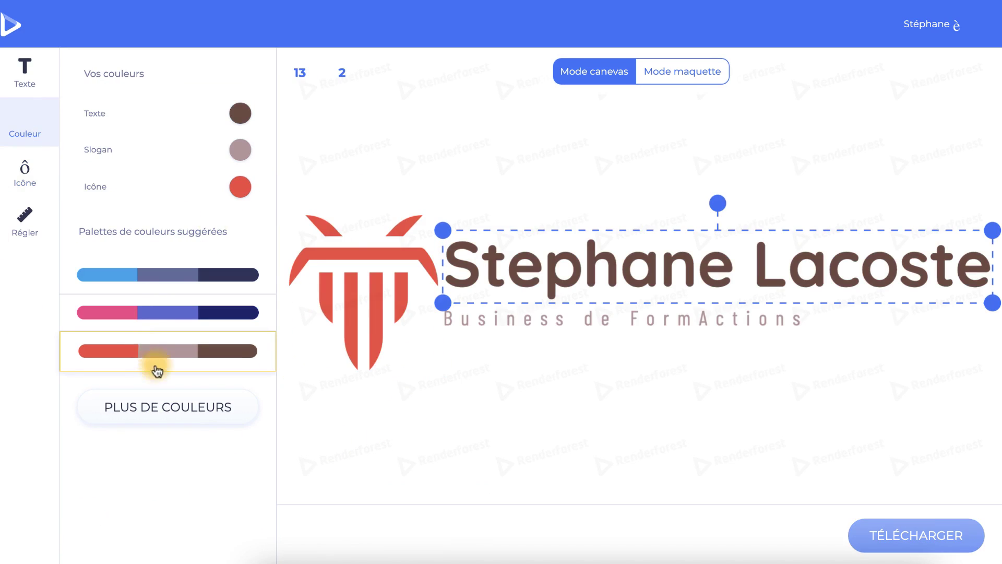
click(23, 172)
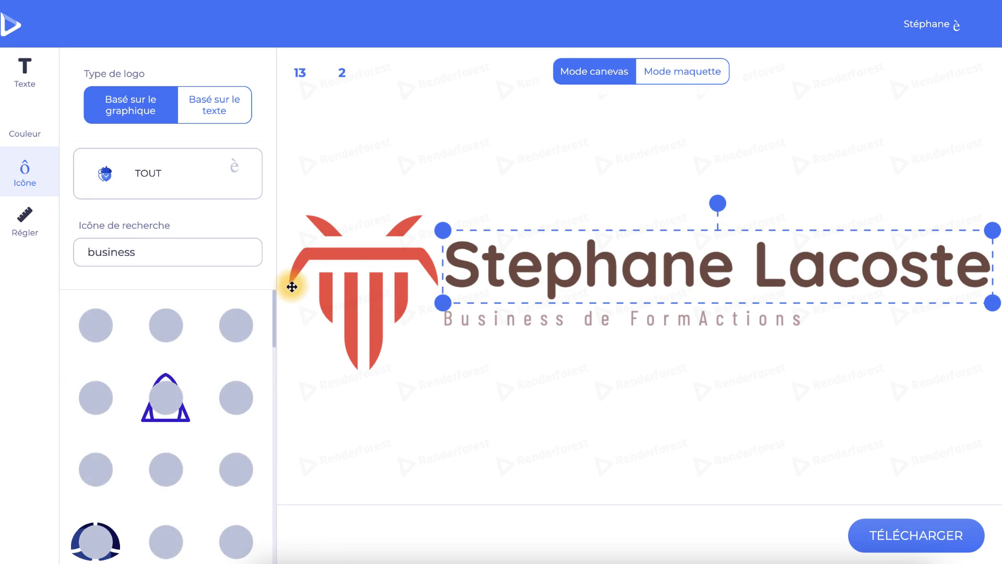
click(25, 219)
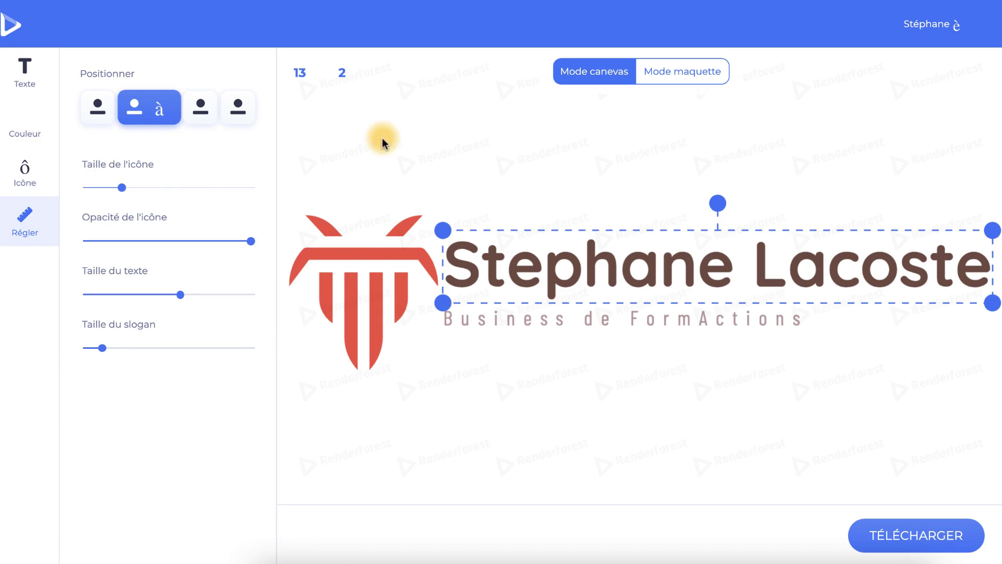
Centre the icon above the name and slogan after trying the below and right layouts.
click(96, 107)
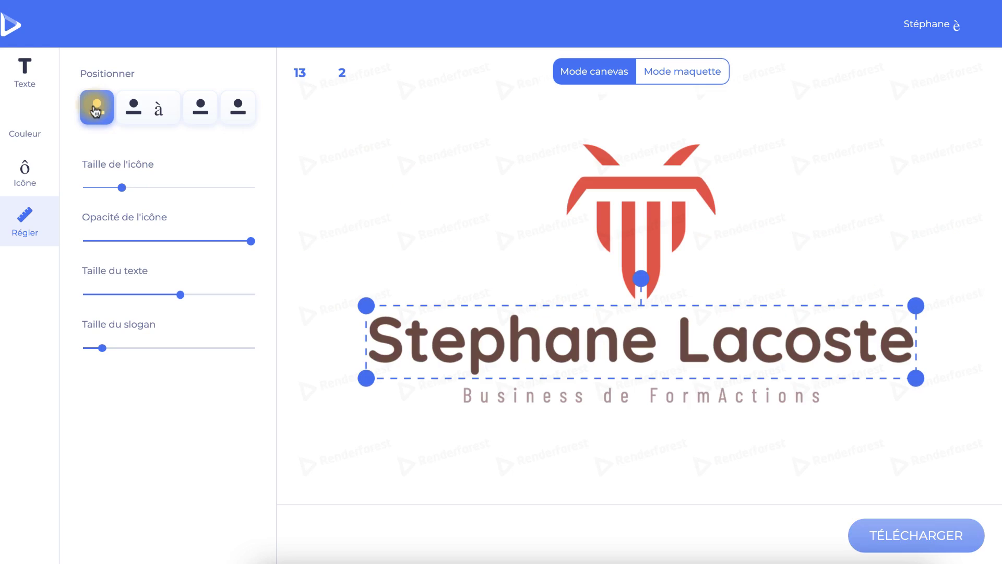
click(200, 108)
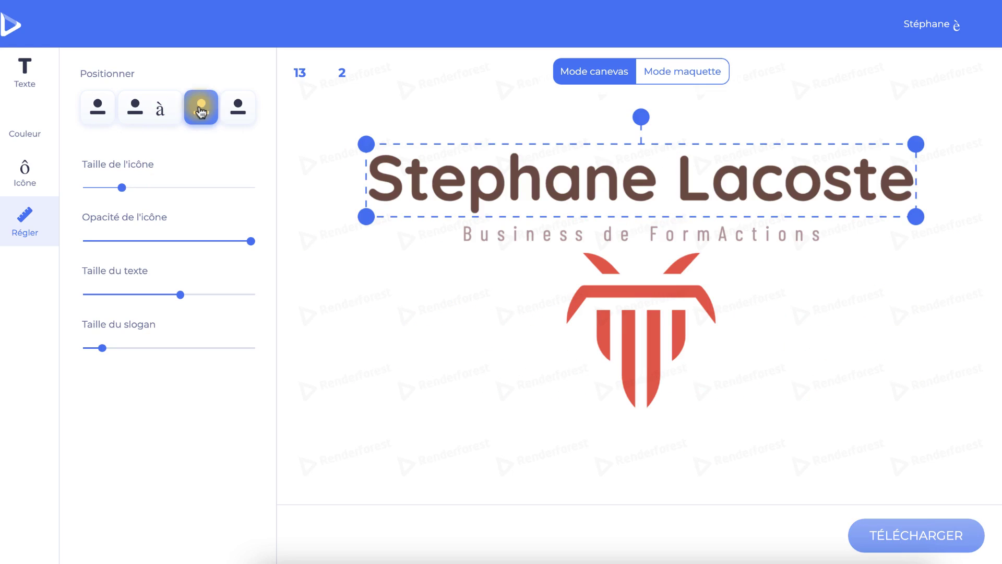
click(239, 111)
click(97, 107)
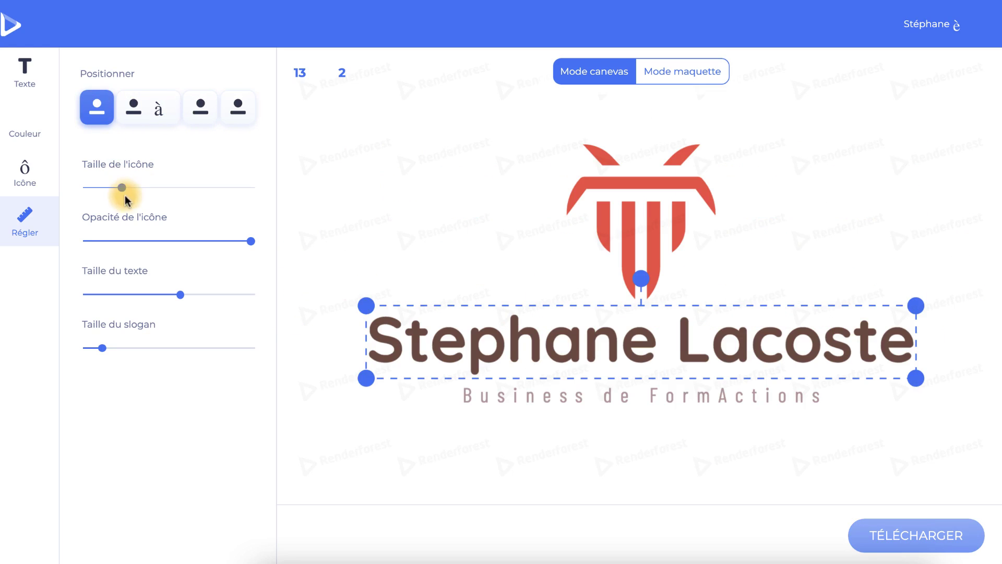
Shrink the icon and name slightly, enlarge the slogan, and preview the logo on mockups.
mouse_move(122, 190)
mouse_down()
mouse_move(141, 190)
mouse_move(99, 190)
mouse_move(124, 192)
mouse_up()
mouse_move(250, 240)
mouse_down()
mouse_move(213, 237)
mouse_move(255, 242)
mouse_up()
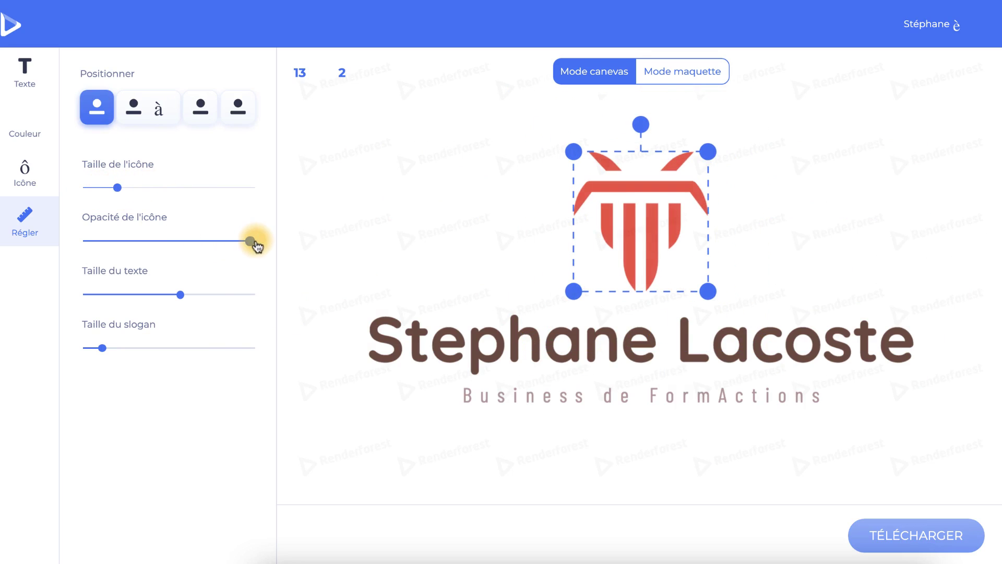
mouse_move(179, 294)
mouse_down()
mouse_move(157, 290)
mouse_move(173, 295)
mouse_up()
drag(102, 347, 112, 349)
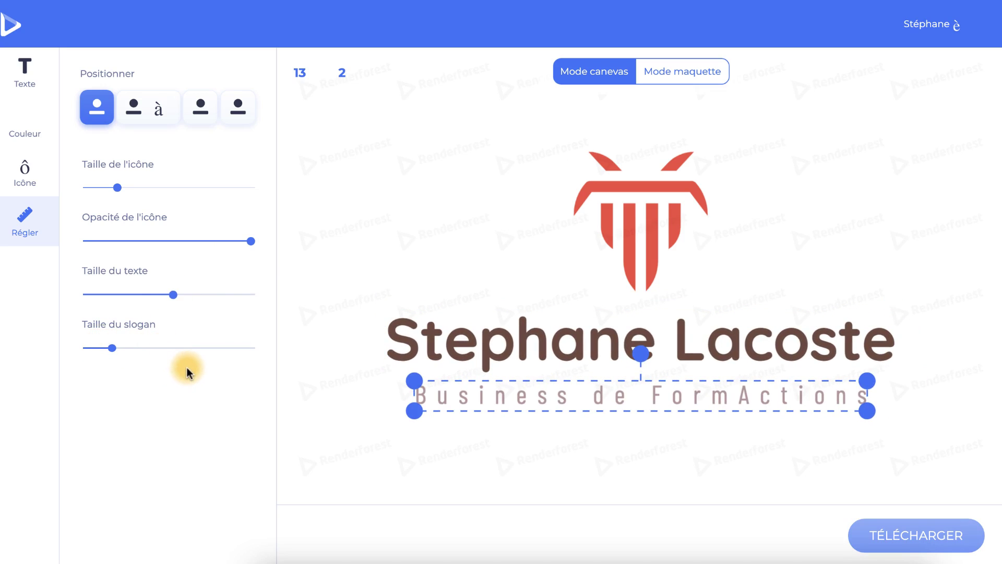
click(676, 82)
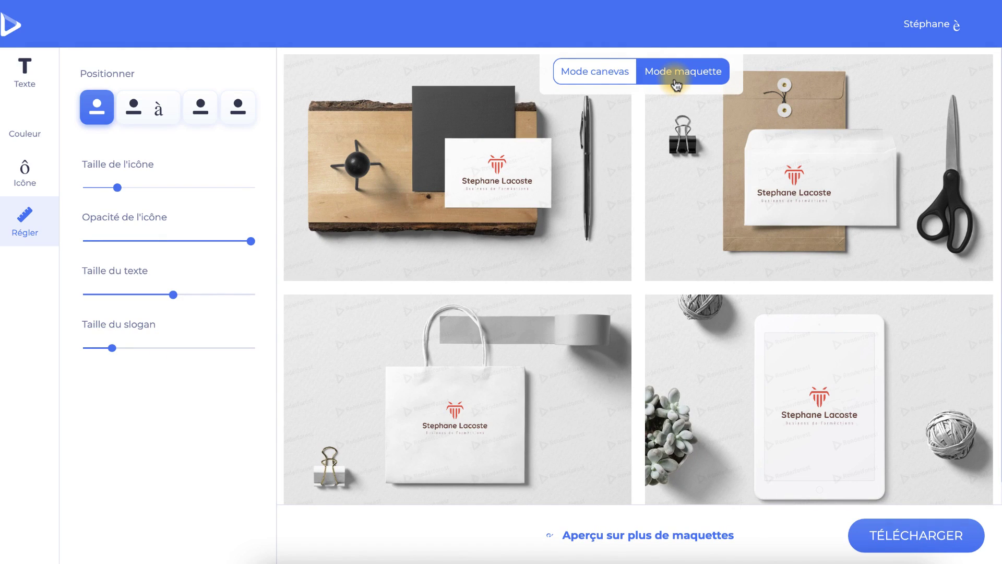
Start downloading the finished logo, which brings up the pricing plans.
click(917, 538)
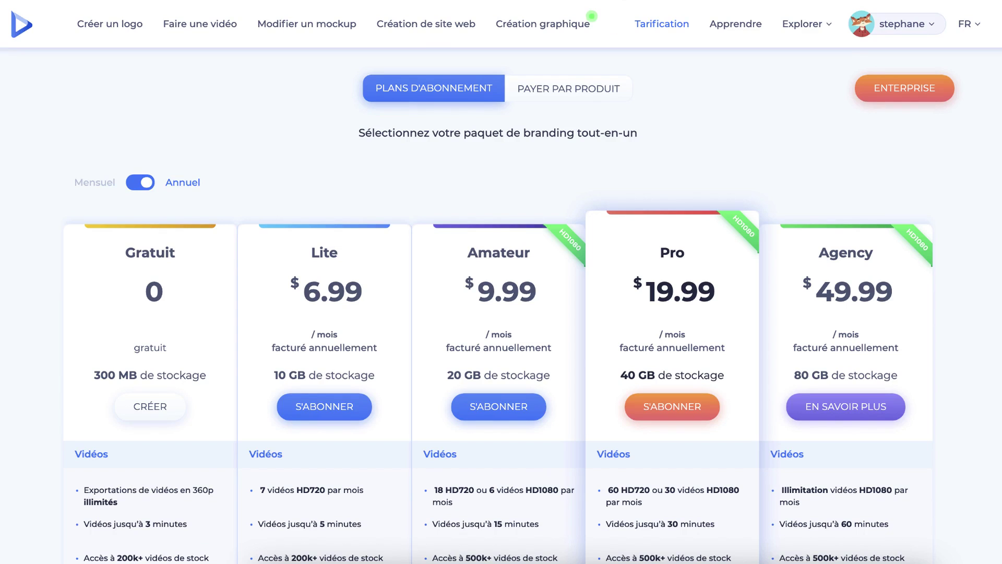
Subscribe to the Amateur plan at 9.99 and open the discount coupon field.
drag(462, 289, 550, 295)
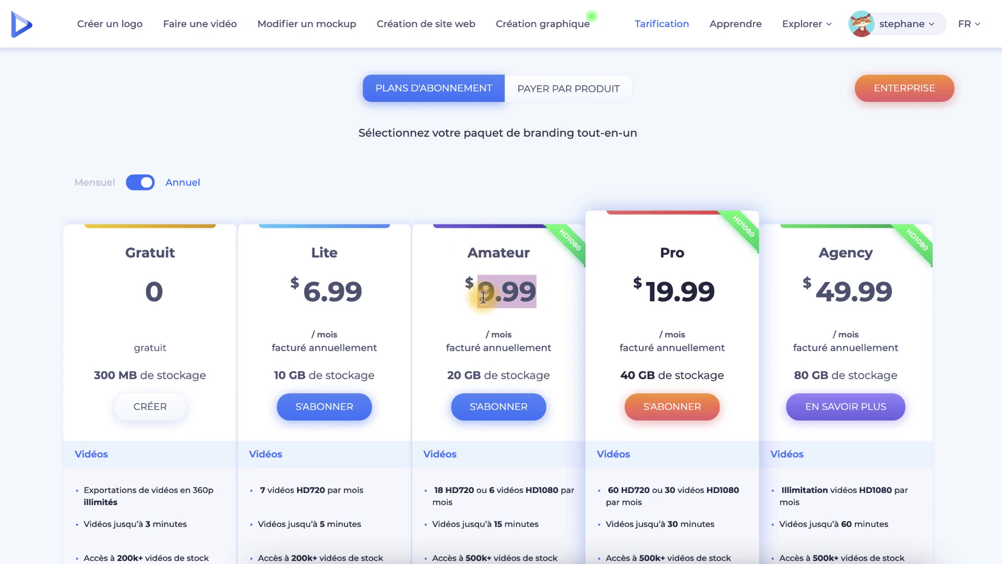
drag(478, 291, 501, 302)
click(511, 410)
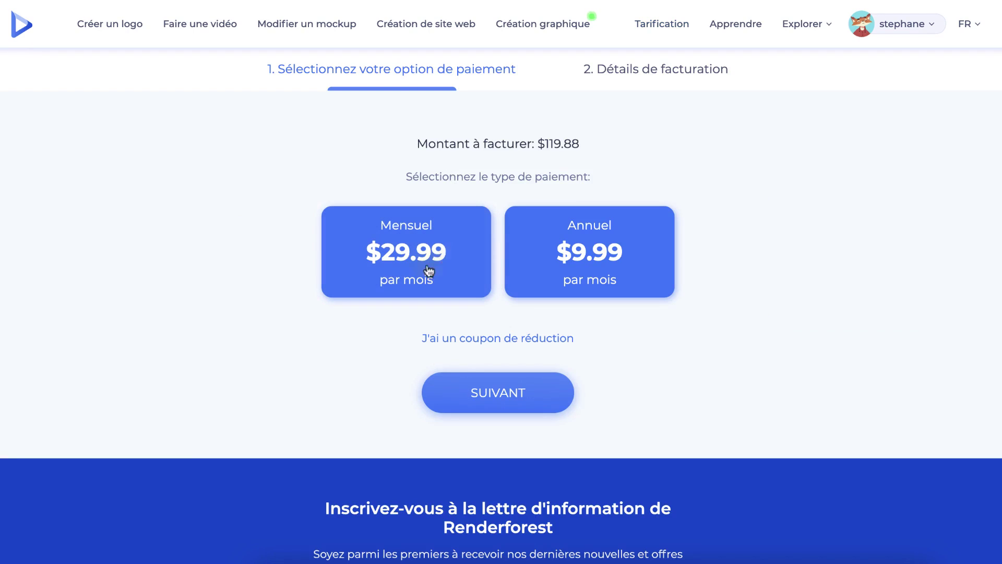
click(477, 339)
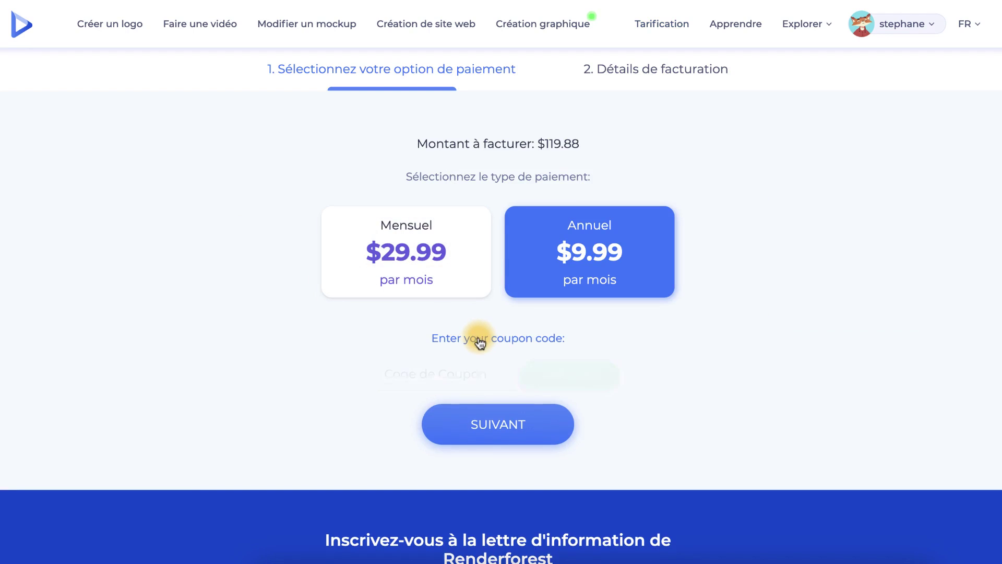
click(399, 375)
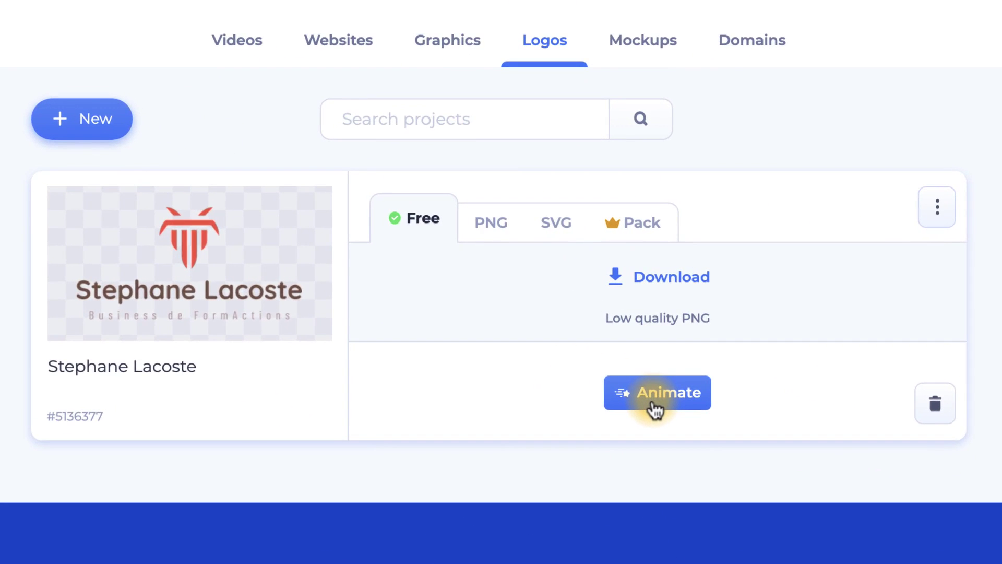
Animate the saved logo and browse the logo reveal intro templates.
click(655, 409)
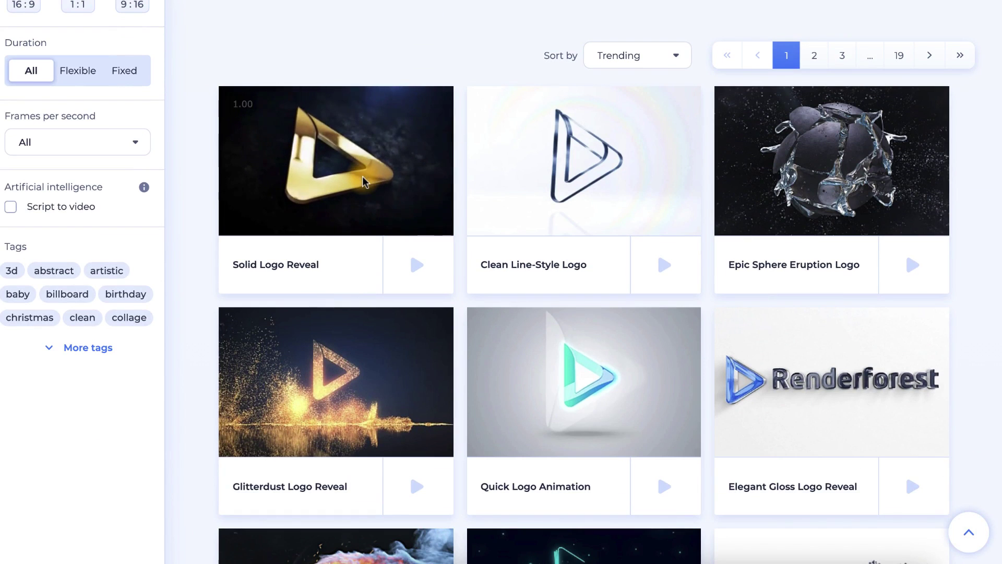
scroll(378, 380, down, 1)
scroll(384, 352, down, 1)
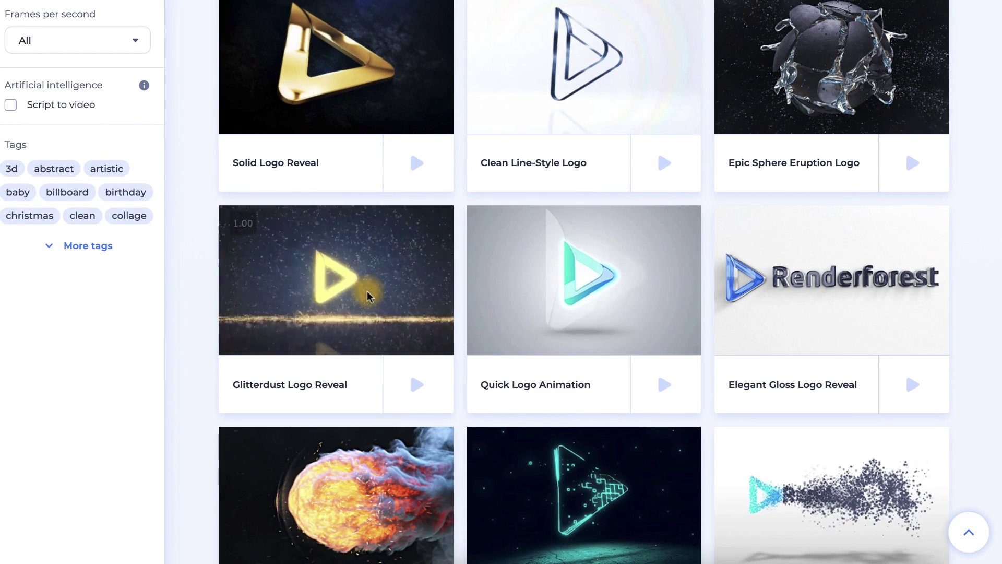
scroll(367, 291, up, 6)
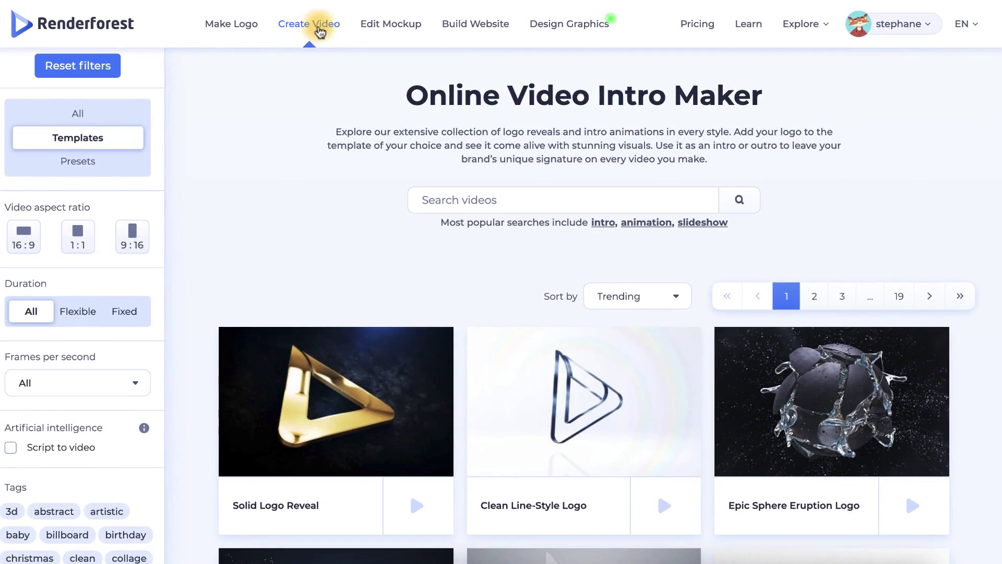
Visit the Create Video, Edit Mockup and Design Graphics sections from the top navigation.
click(318, 29)
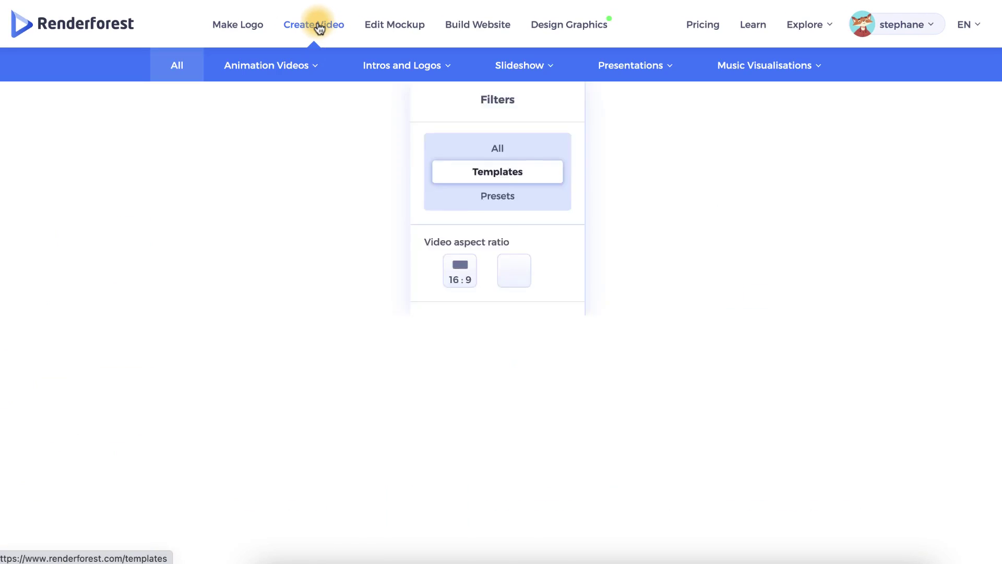
mouse_move(316, 68)
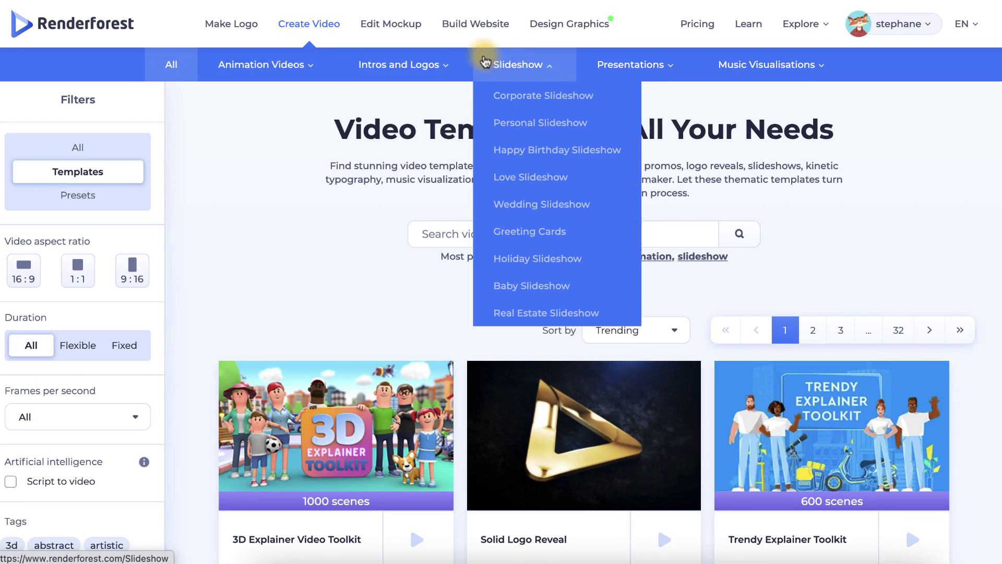
click(389, 26)
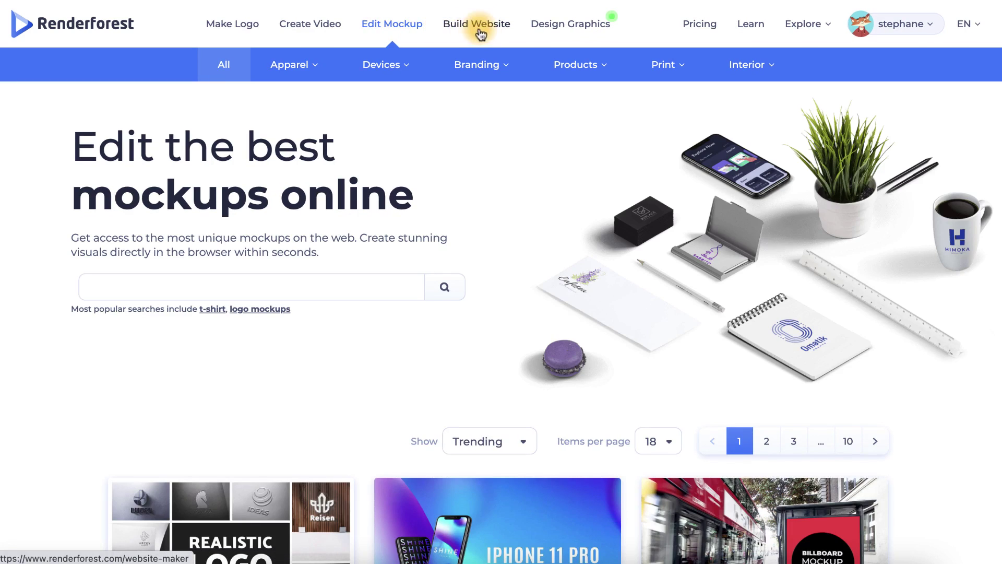
click(580, 31)
scroll(578, 27, down, 5)
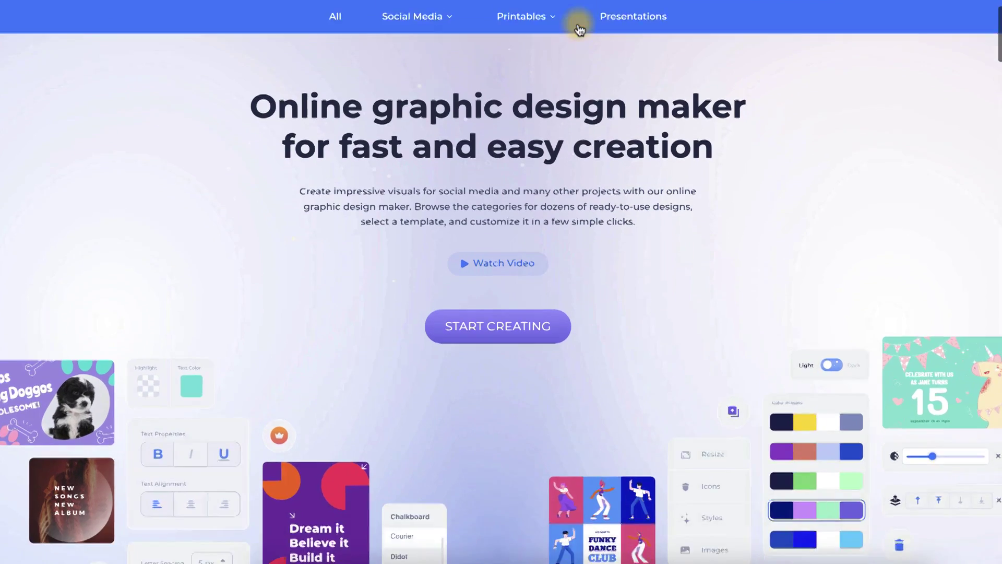